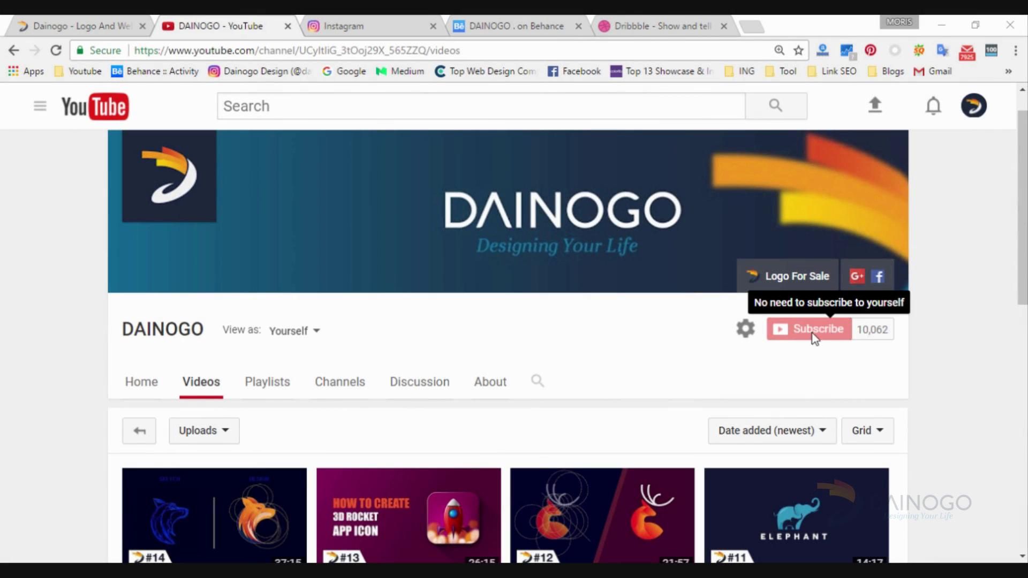
# Scroll down and back up through the channel's Videos tab
pyautogui.scroll(-4, 133, 373)
pyautogui.scroll(-4, 132, 373)
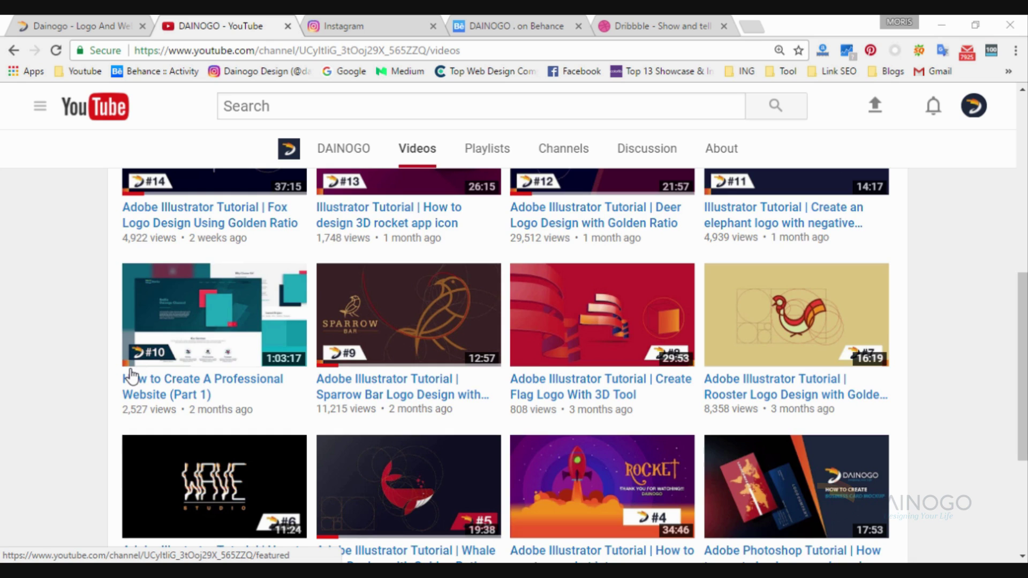
pyautogui.scroll(-3, 132, 377)
pyautogui.scroll(4, 132, 377)
pyautogui.scroll(4, 133, 376)
# Switch to the channel Home page and browse What to watch next and Channel tips
pyautogui.click(155, 309)
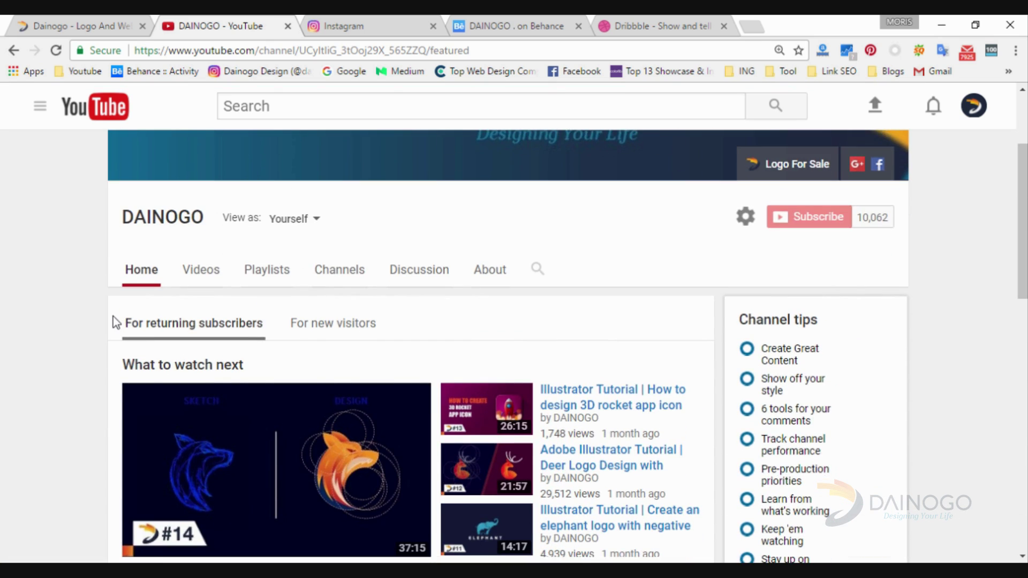
pyautogui.scroll(-2, 113, 316)
pyautogui.scroll(-5, 113, 316)
pyautogui.scroll(-5, 114, 316)
pyautogui.scroll(5, 114, 316)
pyautogui.scroll(4, 114, 317)
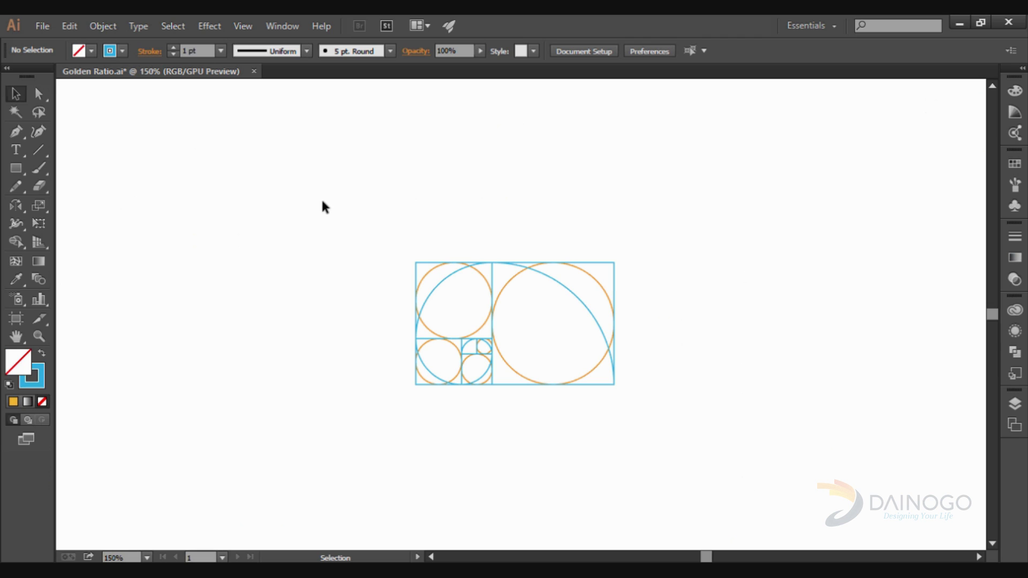
# Create a new document named Elephant at 1000 pt wide, 750 pt high, in CMYK
pyautogui.hotkey('ctrl', 'n')
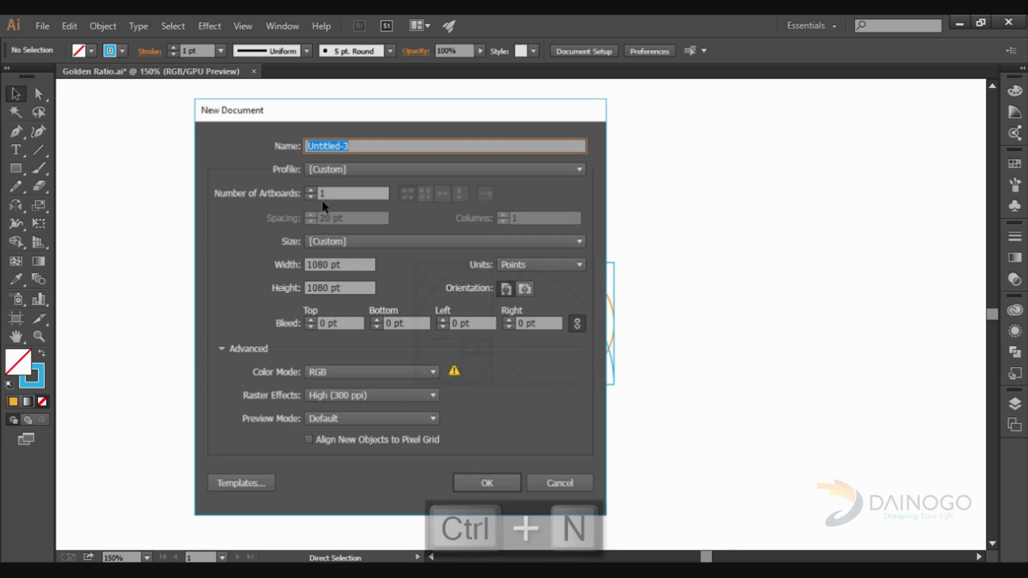
pyautogui.write('1000')
pyautogui.press('Tab')
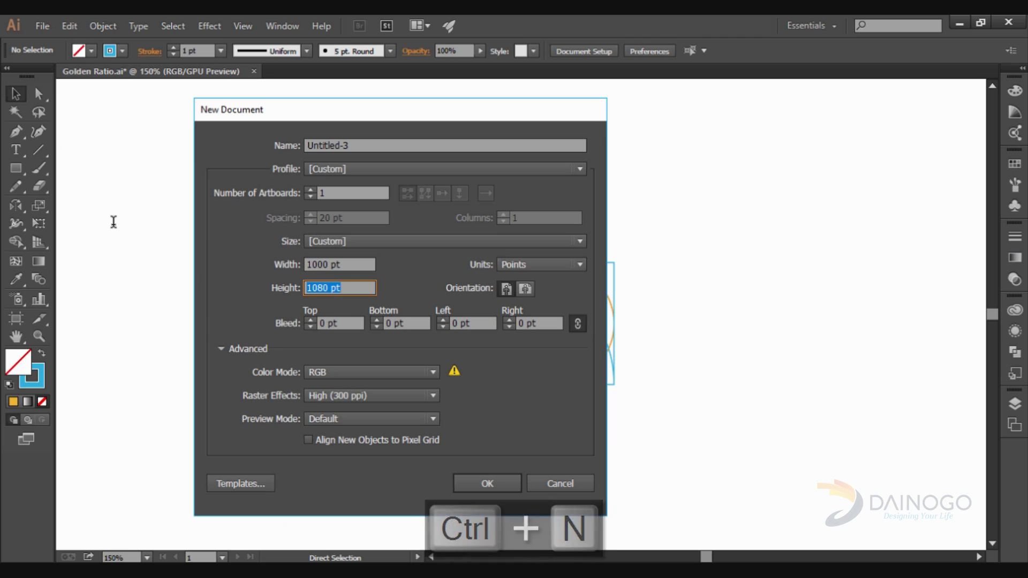
pyautogui.write('750')
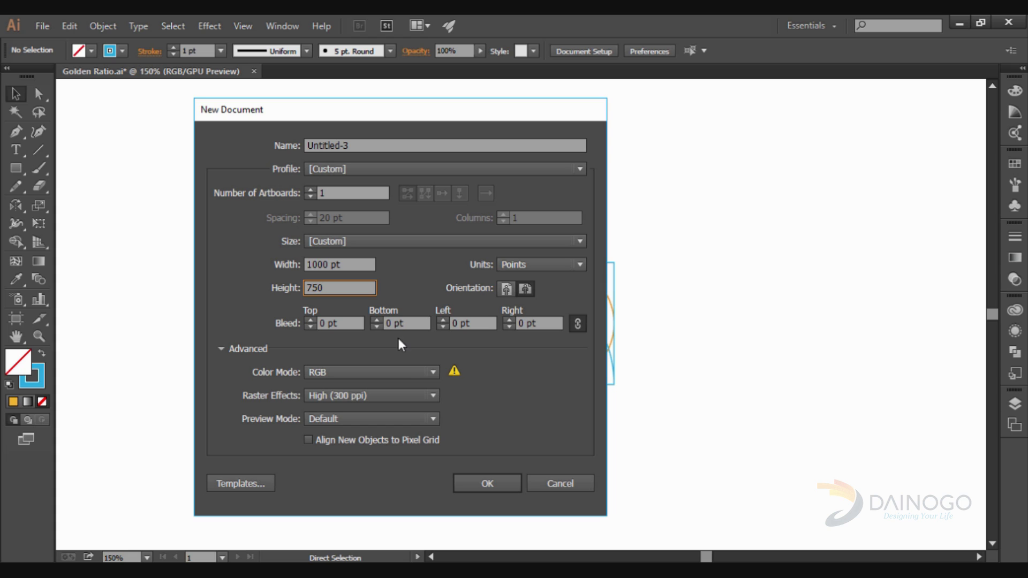
pyautogui.click(390, 372)
pyautogui.click(317, 146)
pyautogui.write('Elephant')
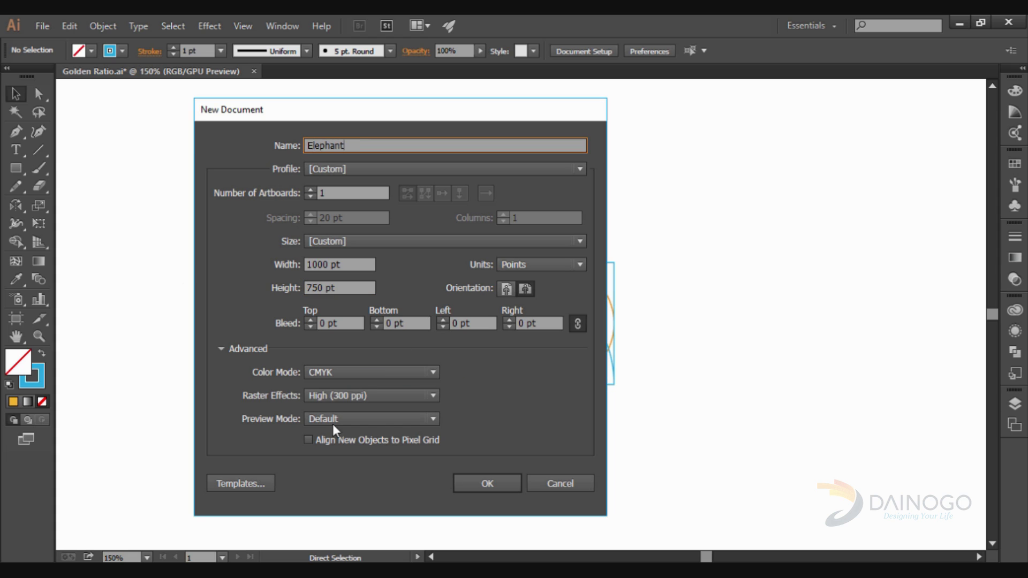
pyautogui.click(485, 482)
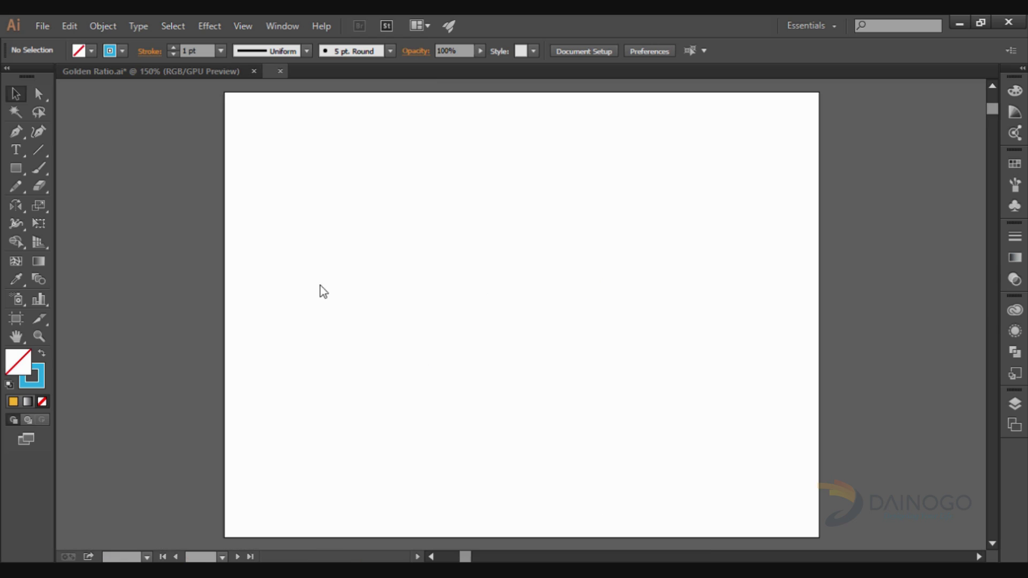
pyautogui.scroll(1, 442, 288)
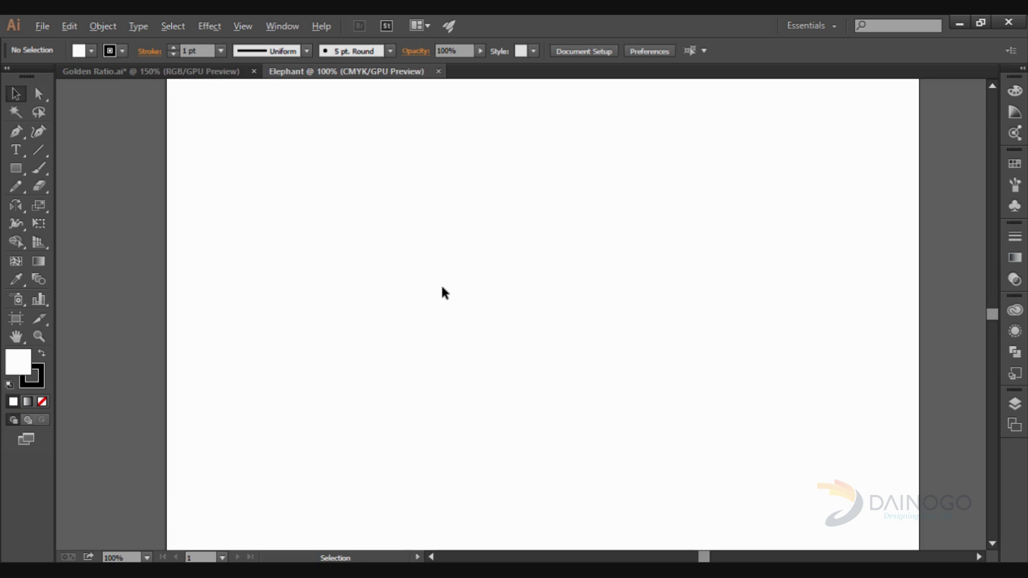
# Copy the golden-ratio grid from Golden Ratio.ai and paste it into Elephant
pyautogui.click(115, 75)
pyautogui.moveTo(712, 432); pyautogui.dragTo(299, 210)
pyautogui.hotkey('ctrl', 'c')
pyautogui.click(334, 78)
pyautogui.hotkey('ctrl', 'v')
pyautogui.scroll(1, 521, 323)
pyautogui.moveTo(603, 343); pyautogui.dragTo(465, 352)
pyautogui.click(628, 339)
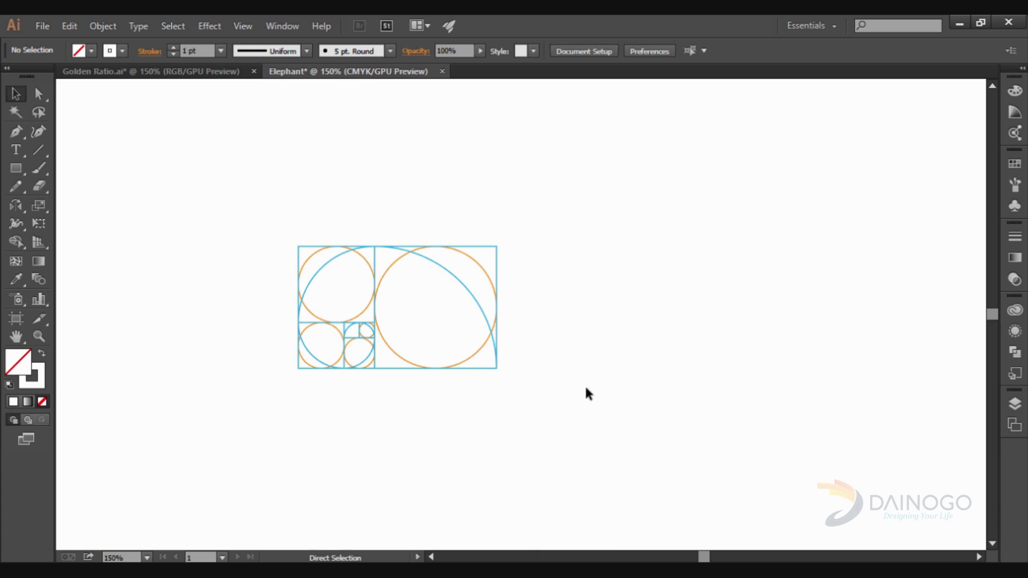
pyautogui.hotkey('ctrl', 'z')
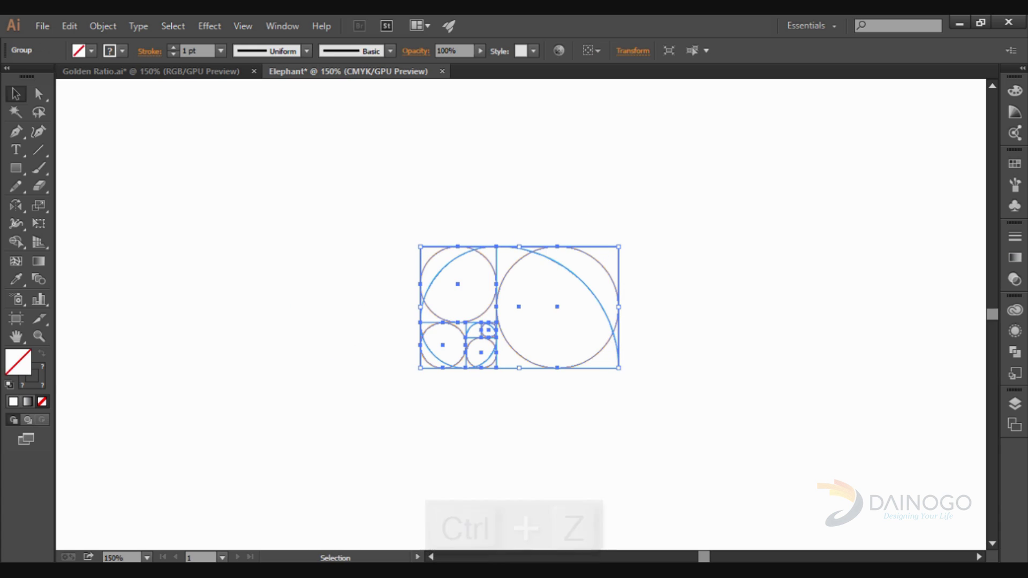
# Rotate the pasted grid 90° so it stands upright
pyautogui.moveTo(627, 242); pyautogui.dragTo(455, 183)
pyautogui.click(707, 331)
pyautogui.moveTo(593, 396); pyautogui.dragTo(371, 193)
pyautogui.click(635, 370)
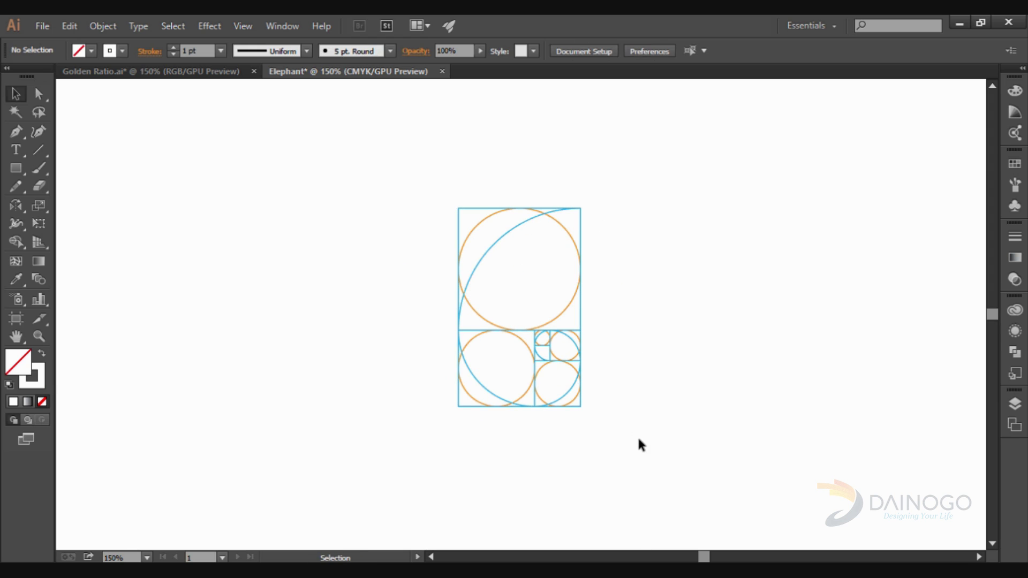
pyautogui.moveTo(627, 434); pyautogui.dragTo(407, 188)
pyautogui.click(693, 311)
pyautogui.moveTo(655, 429); pyautogui.dragTo(358, 190)
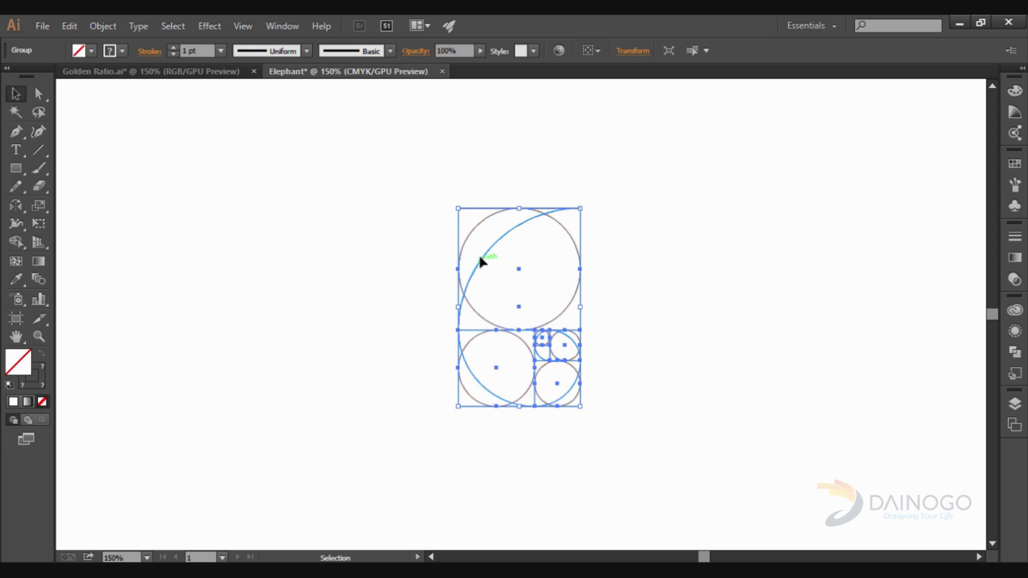
# Nudge the grid up slightly and draw a rectangle over its top square
pyautogui.moveTo(482, 259); pyautogui.dragTo(482, 237)
pyautogui.click(569, 244)
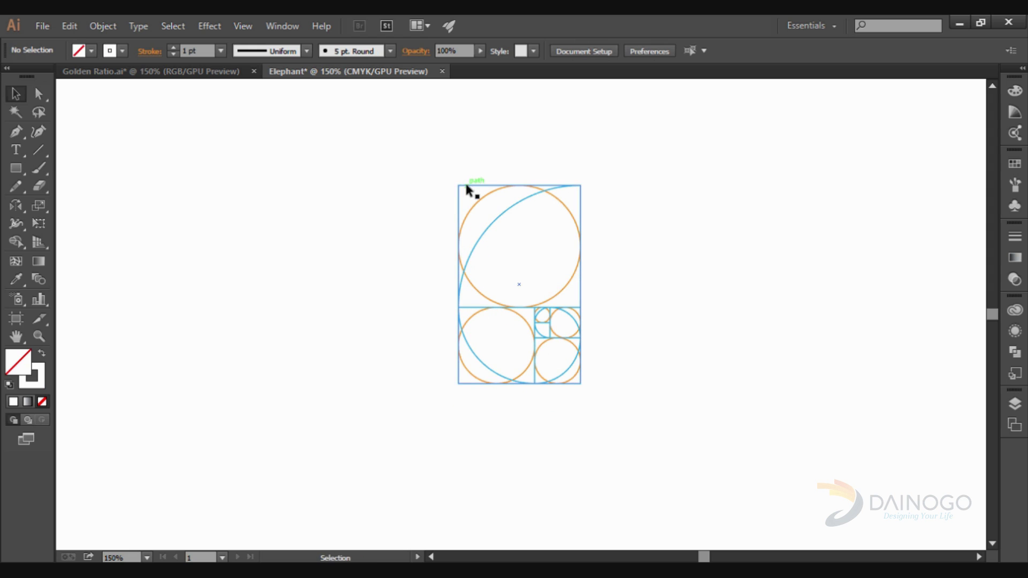
pyautogui.click(16, 167)
pyautogui.moveTo(457, 185); pyautogui.dragTo(581, 308)
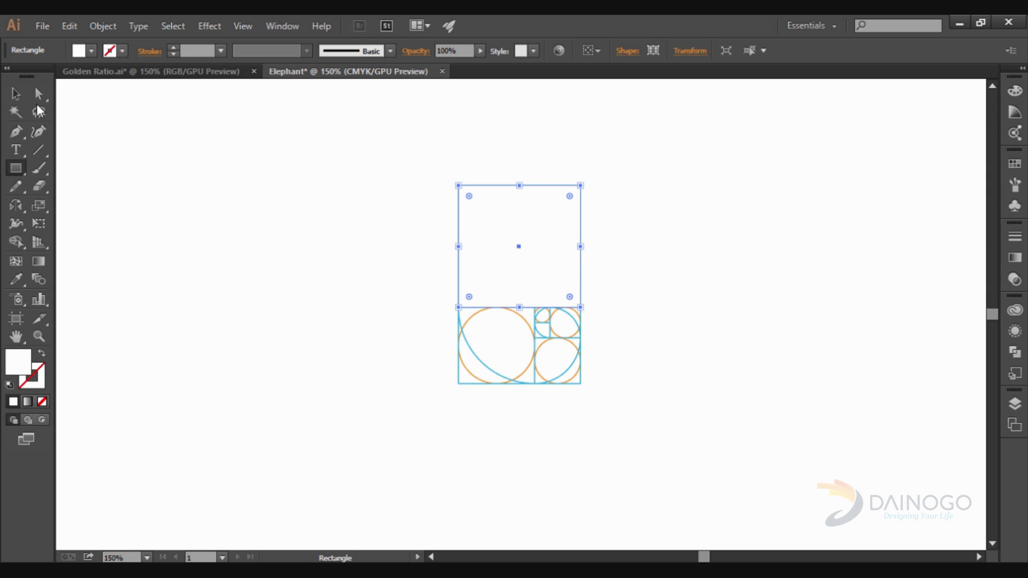
# Fill the new rectangle cyan and move it left of the grid
pyautogui.click(16, 93)
pyautogui.click(91, 50)
pyautogui.click(108, 91)
pyautogui.moveTo(567, 234); pyautogui.dragTo(341, 234)
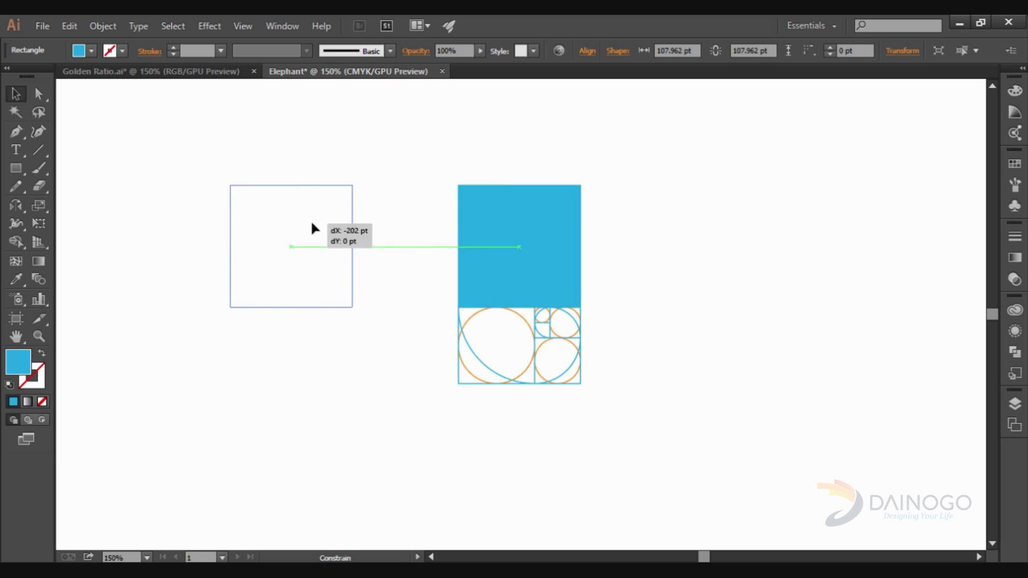
pyautogui.click(96, 196)
# Draw a smaller square in the cyan square's top-left corner and fill it orange
pyautogui.click(16, 171)
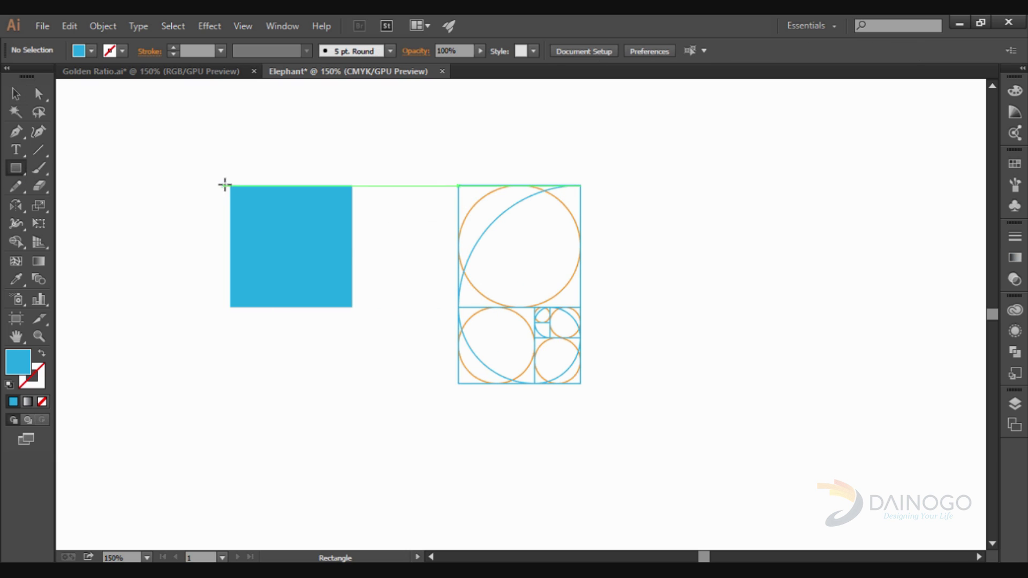
pyautogui.moveTo(291, 247); pyautogui.dragTo(230, 185)
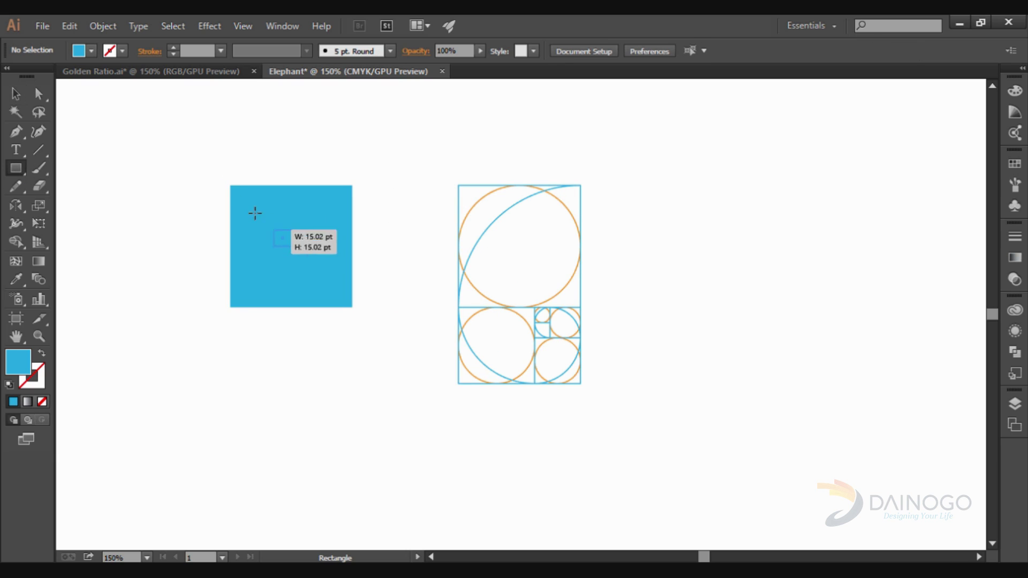
pyautogui.click(91, 50)
pyautogui.click(129, 82)
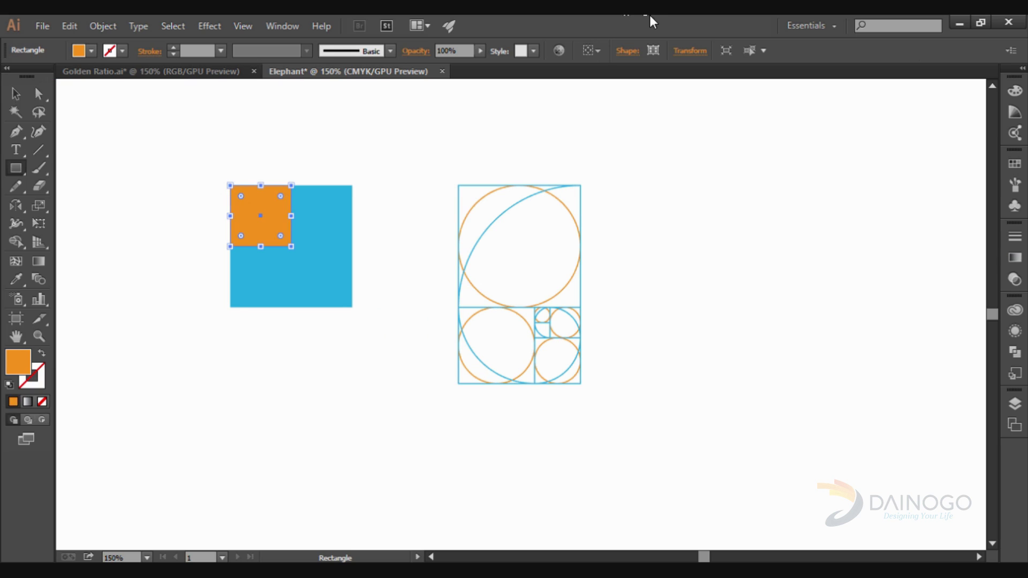
pyautogui.click(16, 94)
pyautogui.click(332, 246)
pyautogui.click(376, 248)
pyautogui.moveTo(633, 441); pyautogui.dragTo(449, 161)
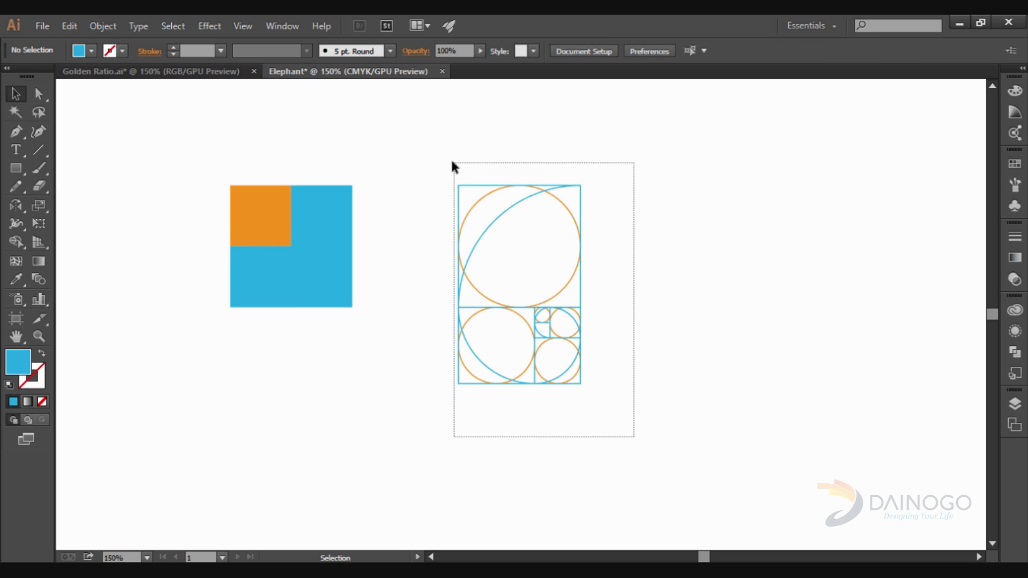
# Paste a copy of the golden-ratio grid and place it under the cyan square
pyautogui.hotkey('ctrl', 'v')
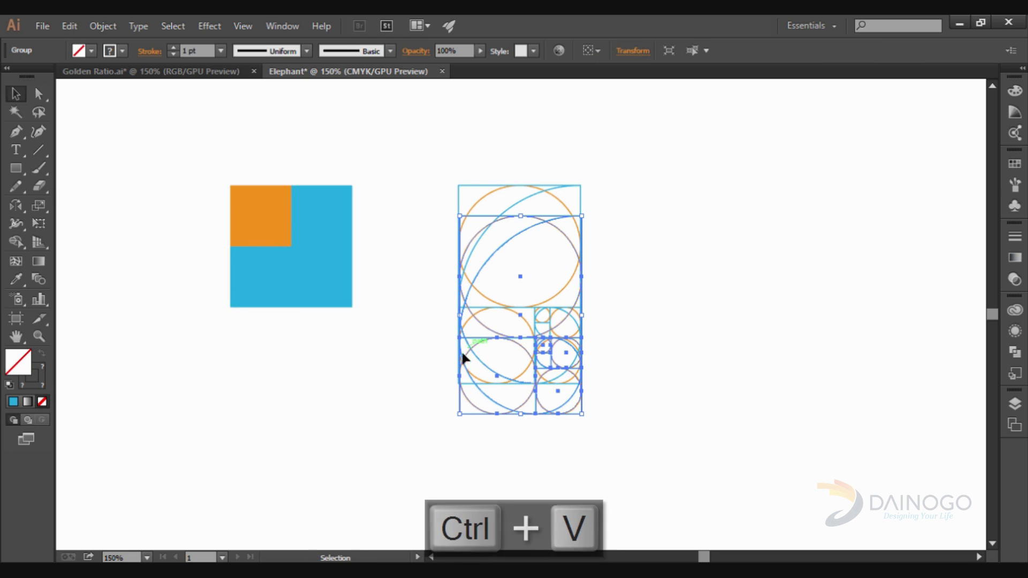
pyautogui.moveTo(457, 400); pyautogui.dragTo(265, 472)
pyautogui.click(383, 383)
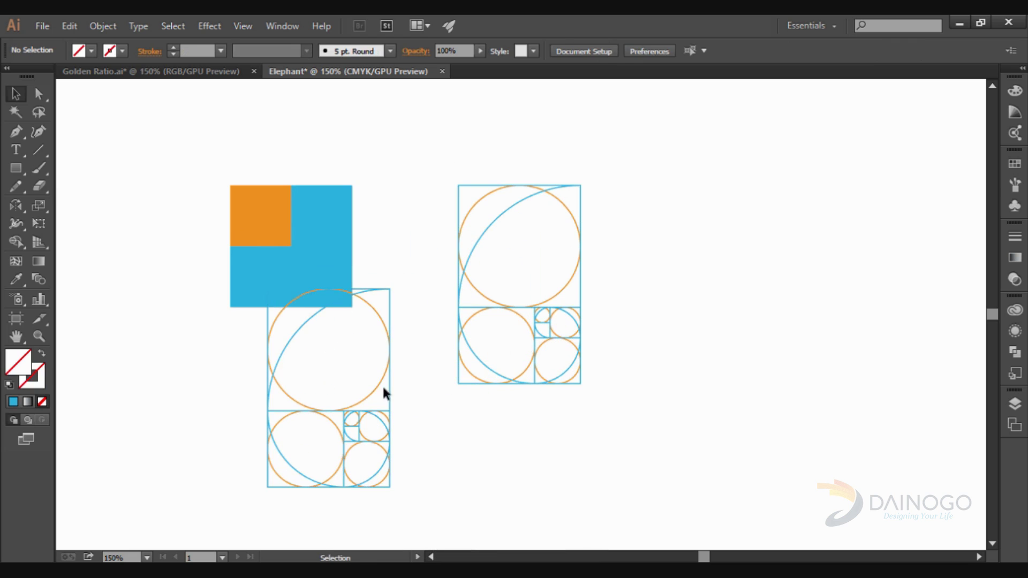
pyautogui.moveTo(373, 390); pyautogui.dragTo(336, 409)
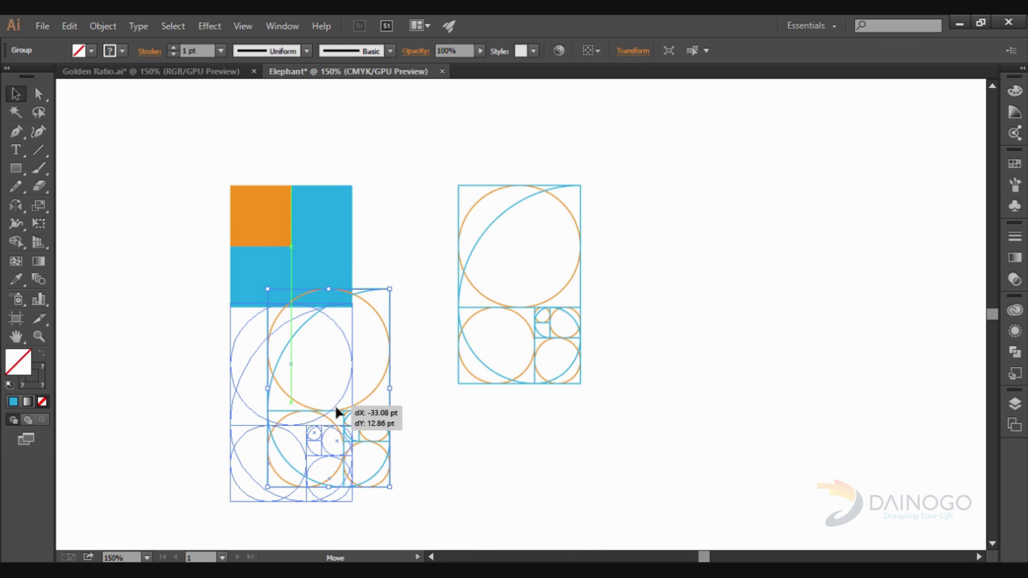
pyautogui.click(398, 292)
# Delete the cyan square, then move and shrink the grid copy beneath the orange square
pyautogui.click(319, 253)
pyautogui.click(268, 220)
pyautogui.click(324, 257)
pyautogui.press('Delete')
pyautogui.moveTo(384, 395)
pyautogui.mouseDown()
pyautogui.moveTo(209, 319)
pyautogui.moveTo(249, 266)
pyautogui.mouseUp()
pyautogui.moveTo(352, 444)
pyautogui.mouseDown()
pyautogui.moveTo(294, 380)
pyautogui.moveTo(291, 345)
pyautogui.mouseUp()
pyautogui.click(315, 319)
# Zoom to 150% so both golden-ratio grids are visible, and select the small grid
pyautogui.scroll(4, 237, 251)
pyautogui.scroll(1, 260, 188)
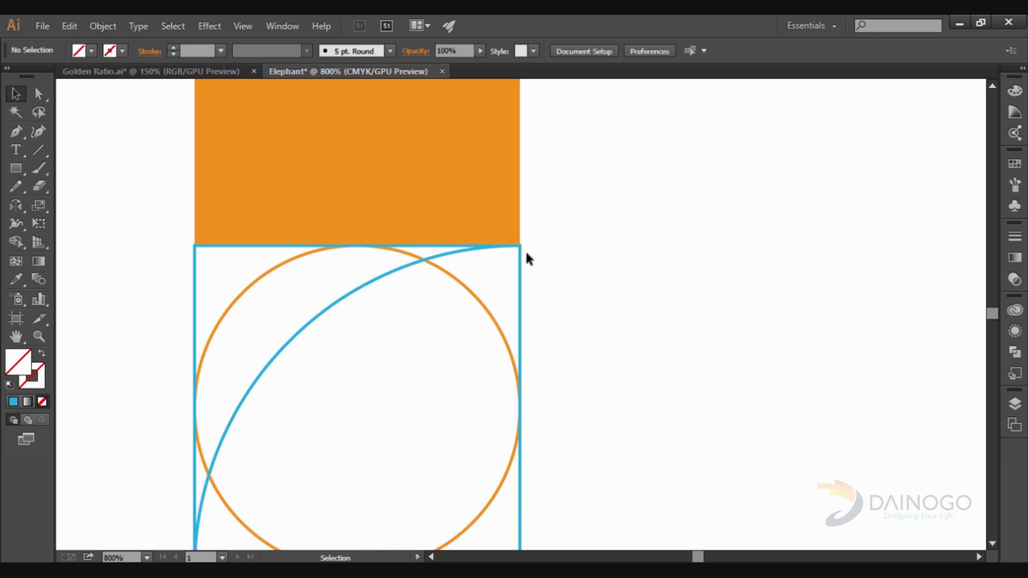
pyautogui.click(520, 256)
pyautogui.scroll(4, 519, 252)
pyautogui.scroll(-2, 609, 226)
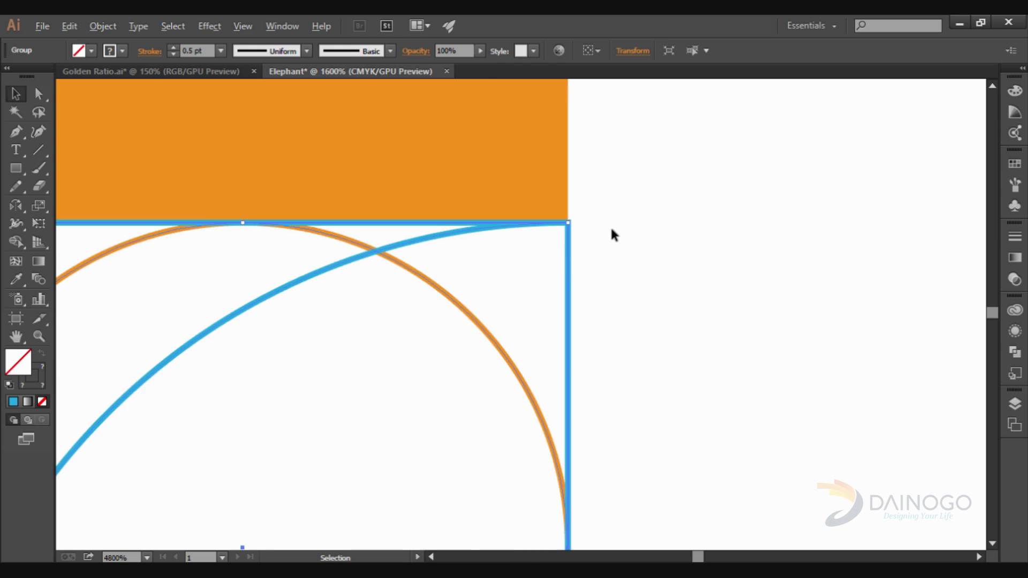
pyautogui.scroll(-2, 344, 252)
pyautogui.scroll(4, 316, 230)
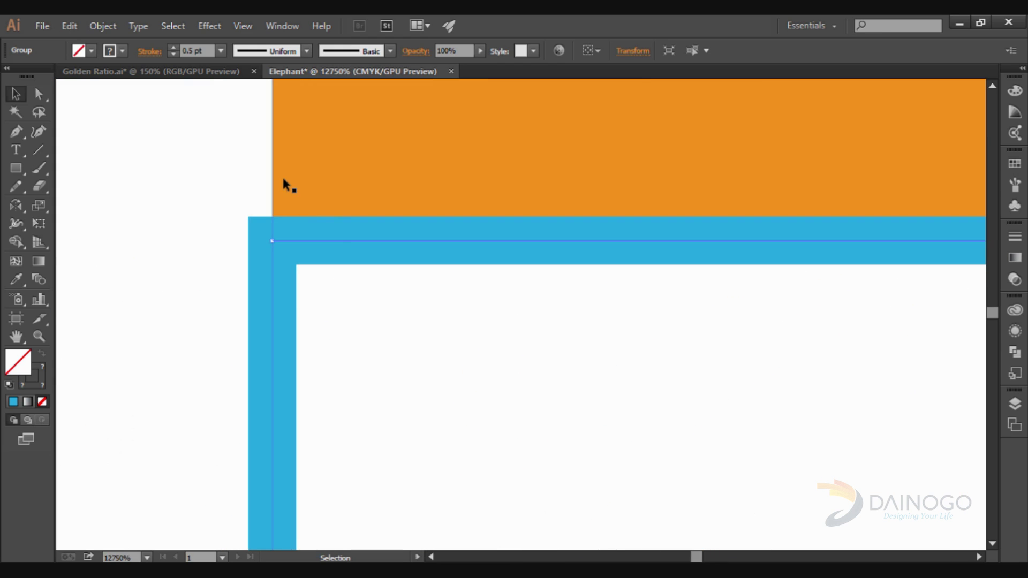
pyautogui.scroll(-5, 158, 240)
pyautogui.click(518, 337)
pyautogui.scroll(-1, 303, 311)
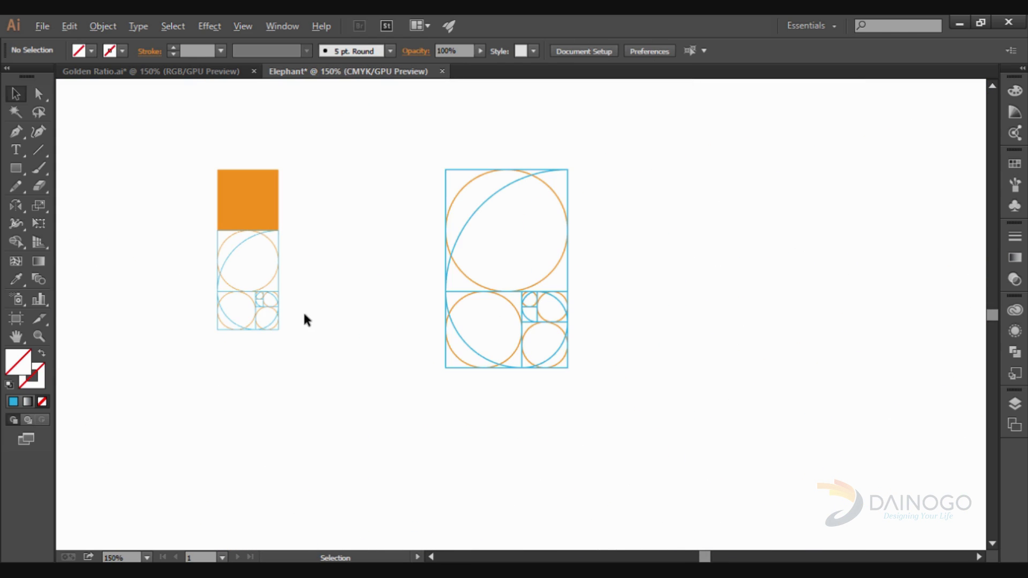
pyautogui.click(240, 308)
pyautogui.scroll(2, 362, 325)
# Drag the small golden-ratio grid onto the large spiral and shift it down to align with its inner squares
pyautogui.moveTo(167, 289); pyautogui.dragTo(708, 295)
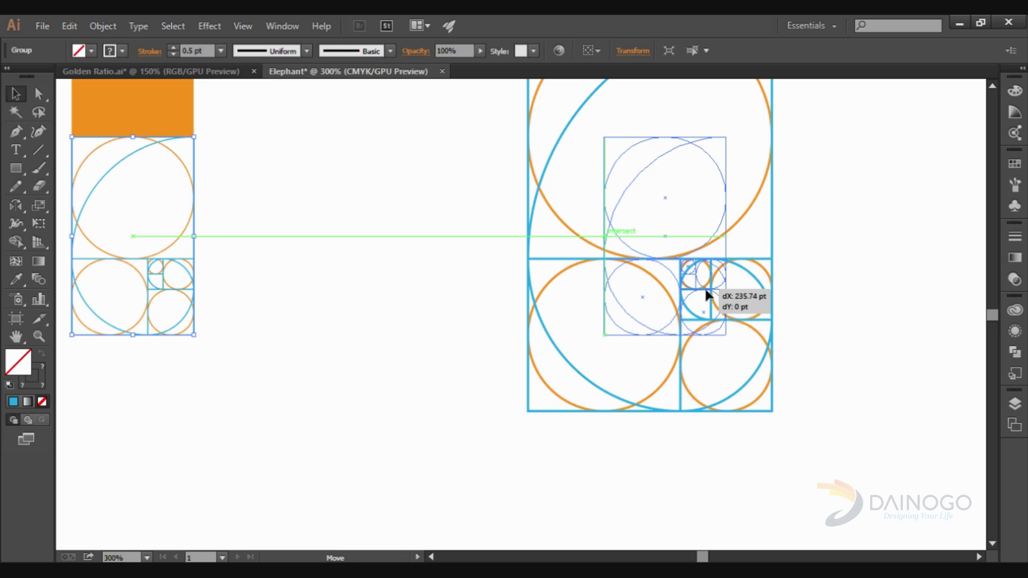
pyautogui.moveTo(705, 291); pyautogui.dragTo(706, 291)
pyautogui.click(422, 310)
pyautogui.scroll(1, 769, 333)
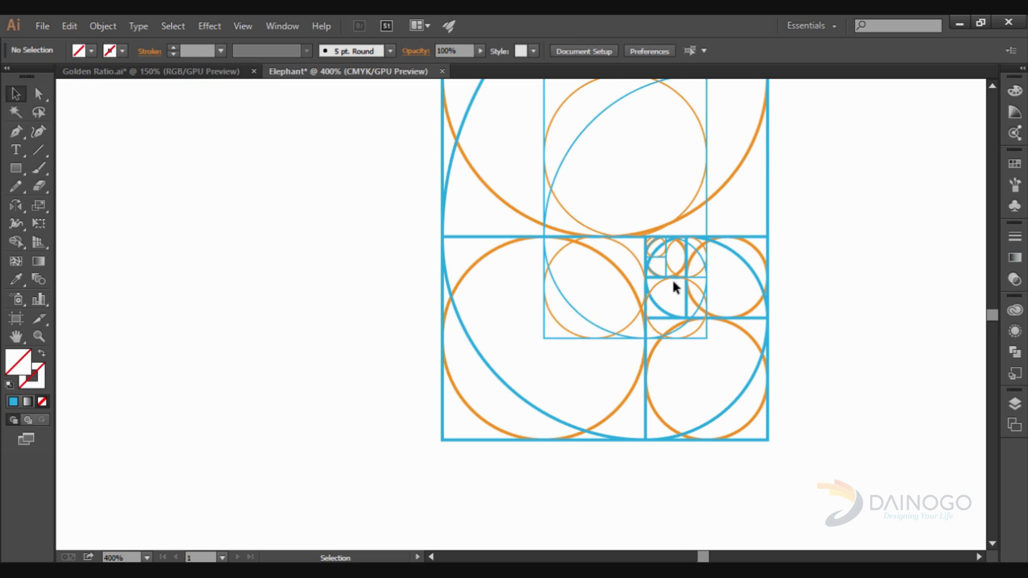
pyautogui.moveTo(577, 313); pyautogui.dragTo(569, 351)
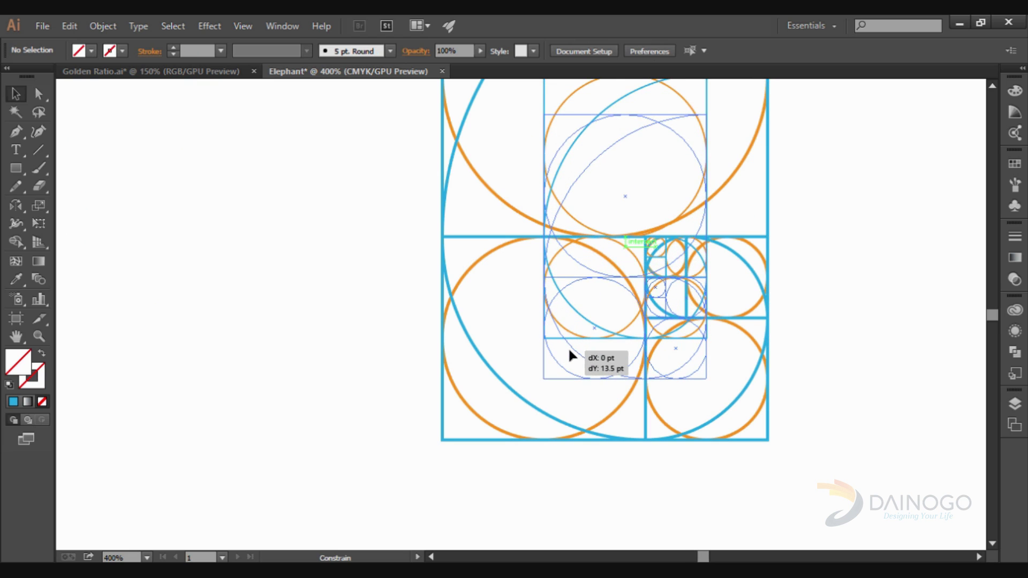
pyautogui.click(877, 333)
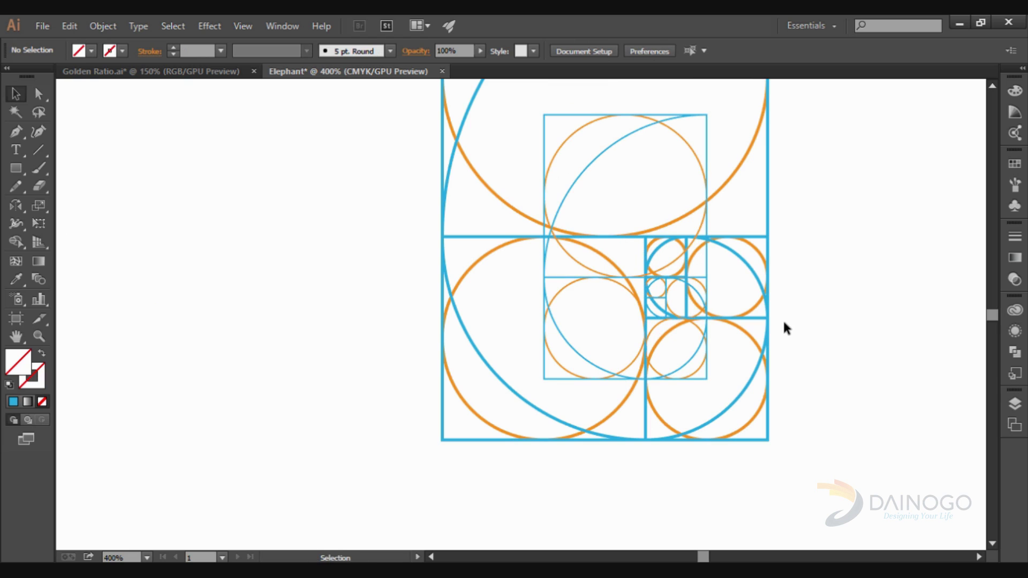
pyautogui.scroll(-2, 287, 325)
pyautogui.scroll(2, 287, 325)
pyautogui.moveTo(339, 203)
pyautogui.mouseDown()
pyautogui.moveTo(340, 156)
pyautogui.moveTo(596, 464)
pyautogui.mouseUp()
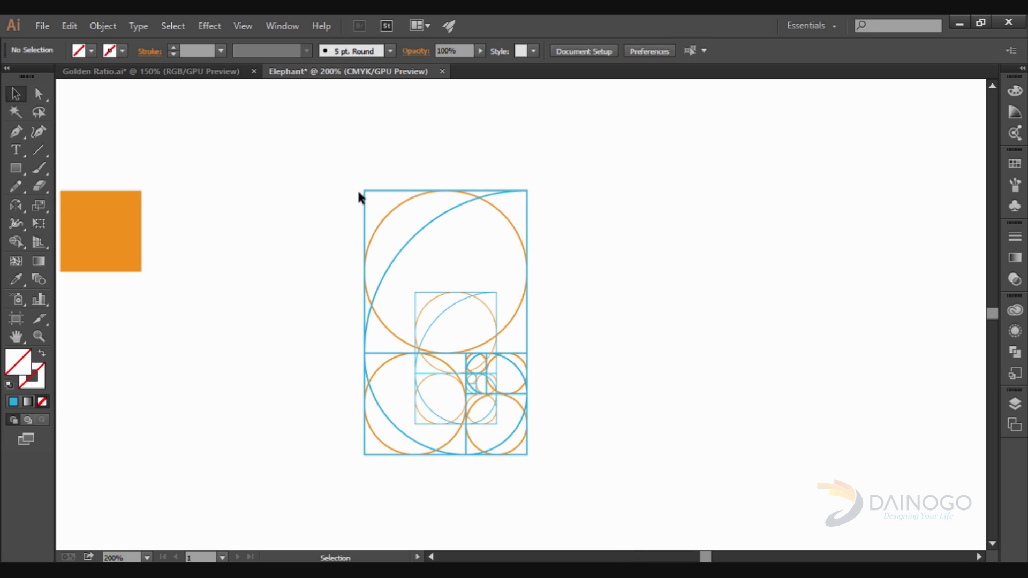
# Ungroup the spiral grid group
pyautogui.click(381, 211)
pyautogui.rightClick(381, 215)
pyautogui.click(423, 301)
pyautogui.scroll(2, 436, 348)
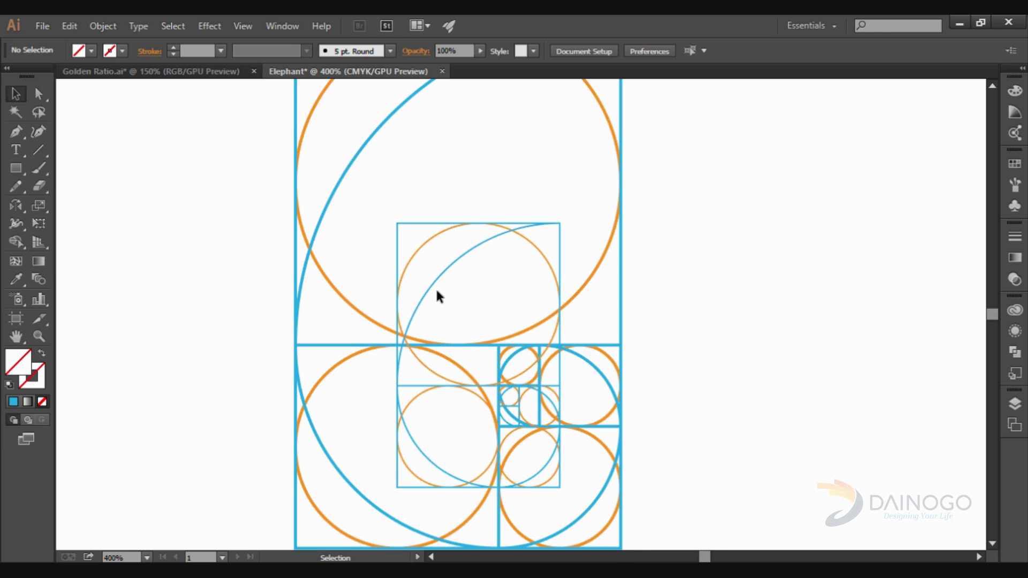
pyautogui.rightClick(436, 282)
pyautogui.click(477, 369)
pyautogui.click(783, 337)
pyautogui.scroll(-1, 339, 258)
pyautogui.scroll(4, 373, 390)
pyautogui.scroll(-3, 373, 390)
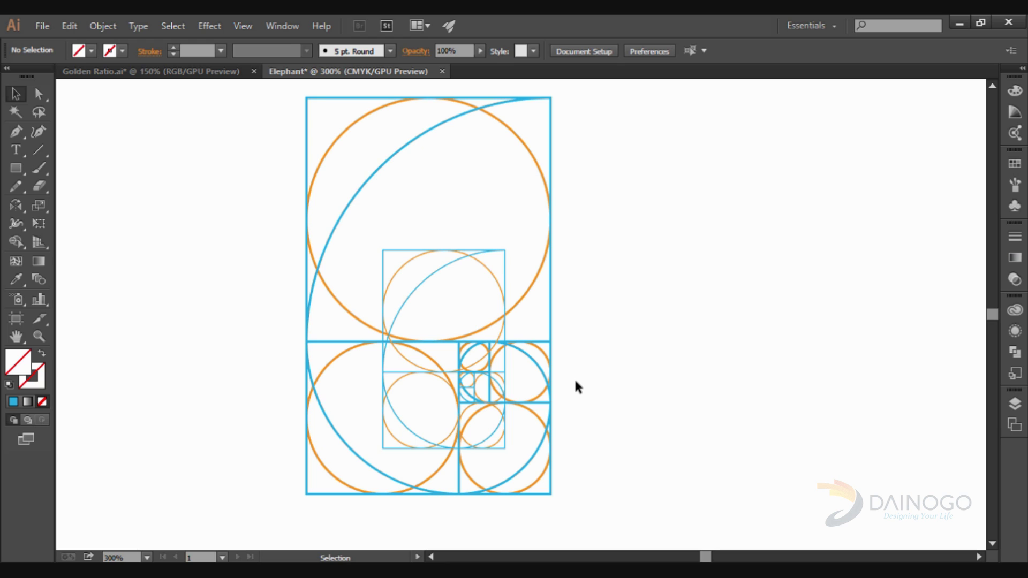
pyautogui.scroll(-1, 233, 402)
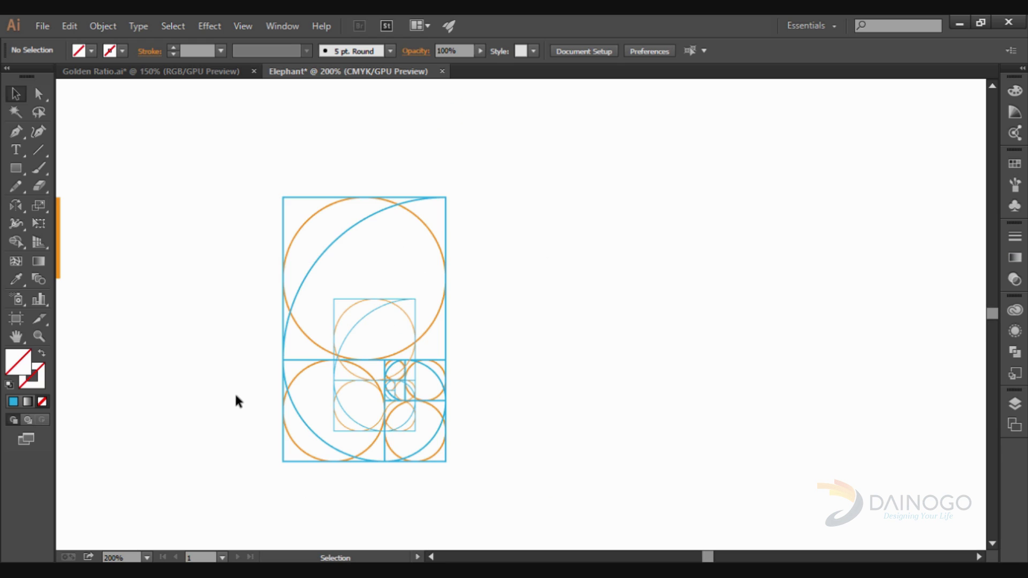
# Copy the three selected orange circles to the right of the grid
pyautogui.click(294, 374)
pyautogui.keyDown('shift'); pyautogui.click(310, 343); pyautogui.keyUp('shift')
pyautogui.keyDown('shift'); pyautogui.click(407, 317); pyautogui.keyUp('shift')
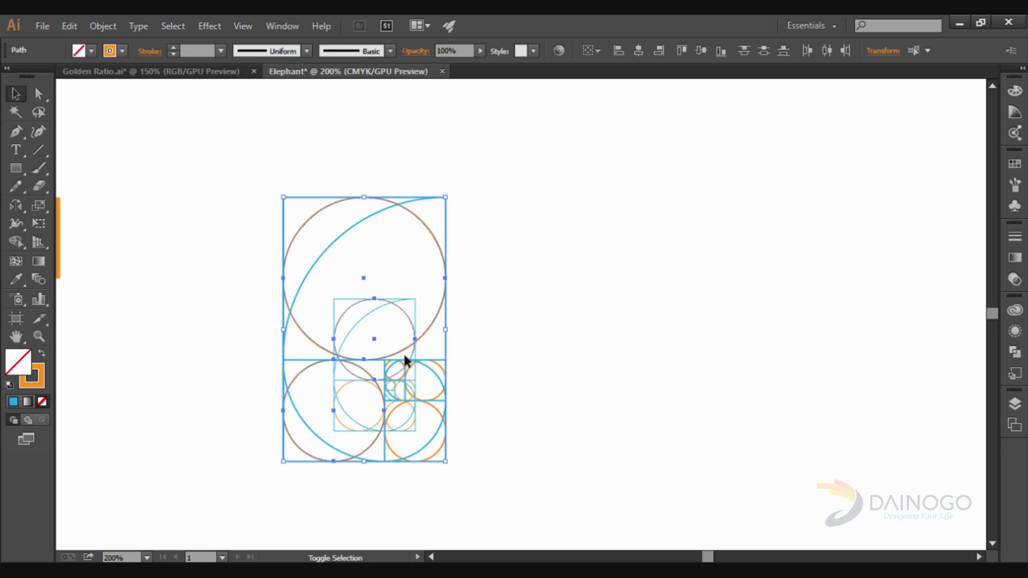
pyautogui.moveTo(383, 397); pyautogui.dragTo(810, 397)
pyautogui.click(611, 310)
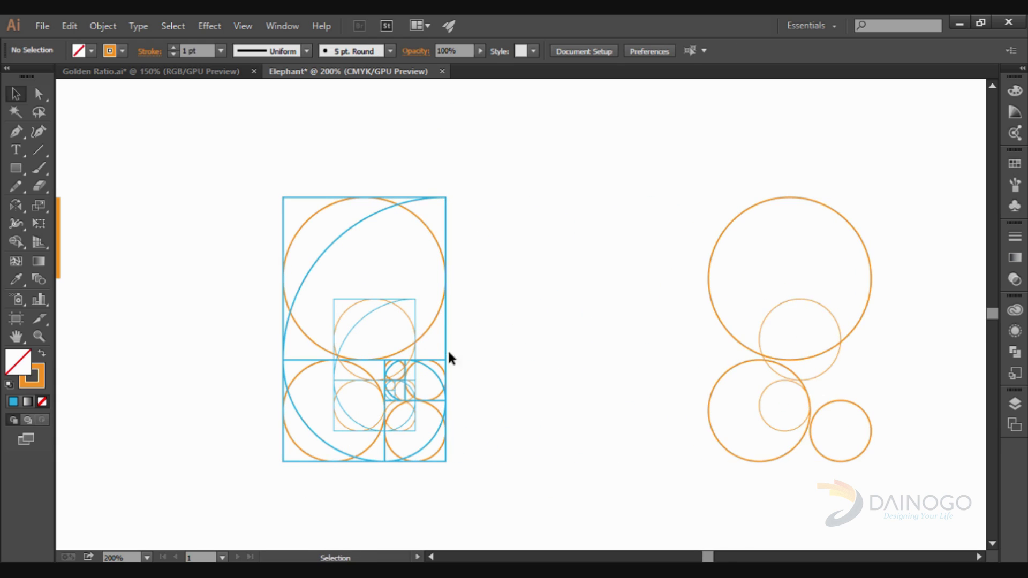
# Delete the seven orange circles from the spiral grid, leaving only blue lines
pyautogui.click(421, 334)
pyautogui.press('Delete')
pyautogui.click(413, 328)
pyautogui.press('Delete')
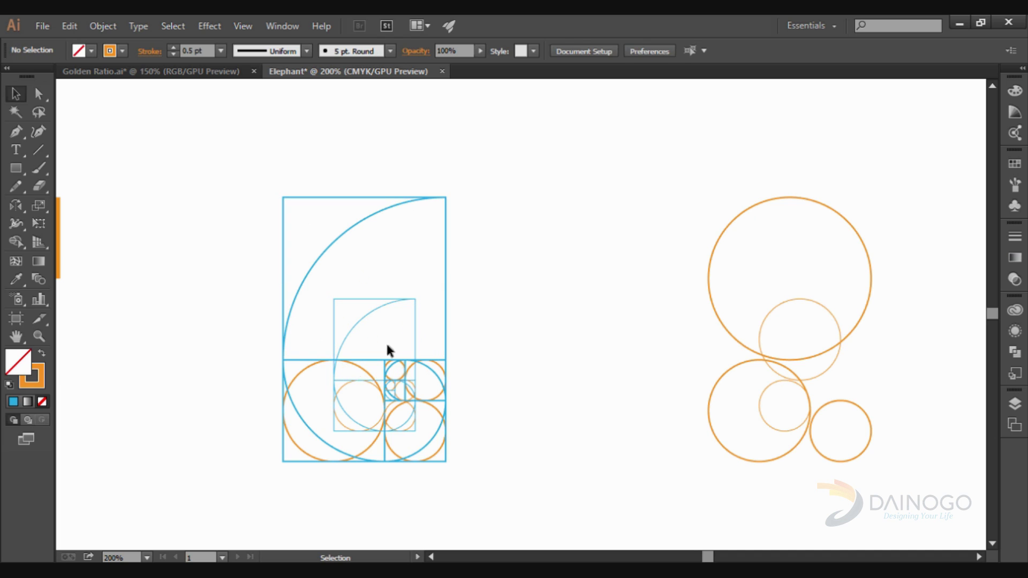
pyautogui.click(307, 365)
pyautogui.press('Delete')
pyautogui.click(339, 384)
pyautogui.press('Delete')
pyautogui.click(436, 390)
pyautogui.press('Delete')
pyautogui.click(392, 415)
pyautogui.press('Delete')
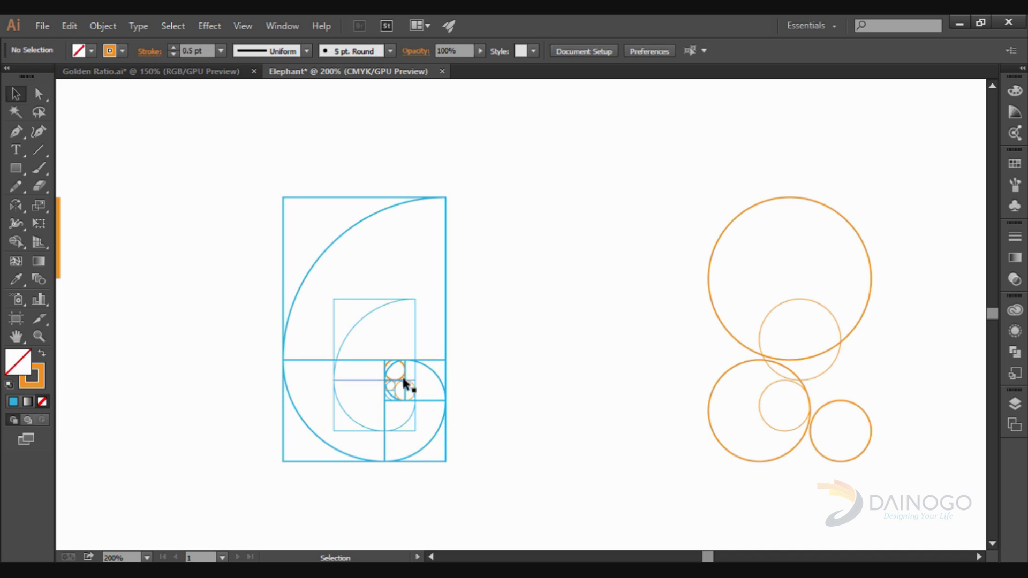
pyautogui.click(403, 378)
pyautogui.press('Delete')
pyautogui.scroll(3, 402, 387)
pyautogui.scroll(-3, 470, 385)
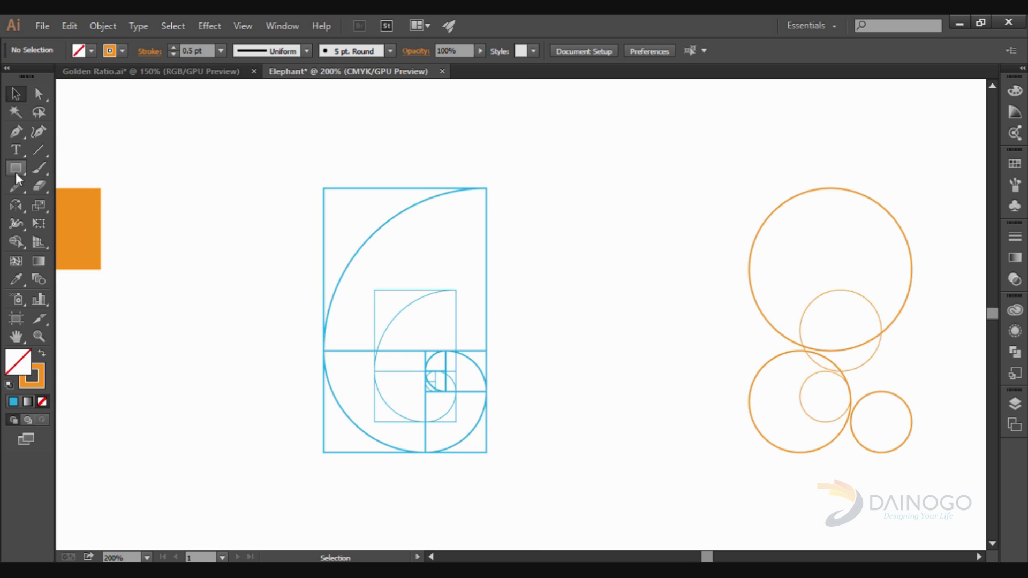
pyautogui.moveTo(15, 172); pyautogui.dragTo(104, 204)
pyautogui.moveTo(324, 188); pyautogui.dragTo(648, 421)
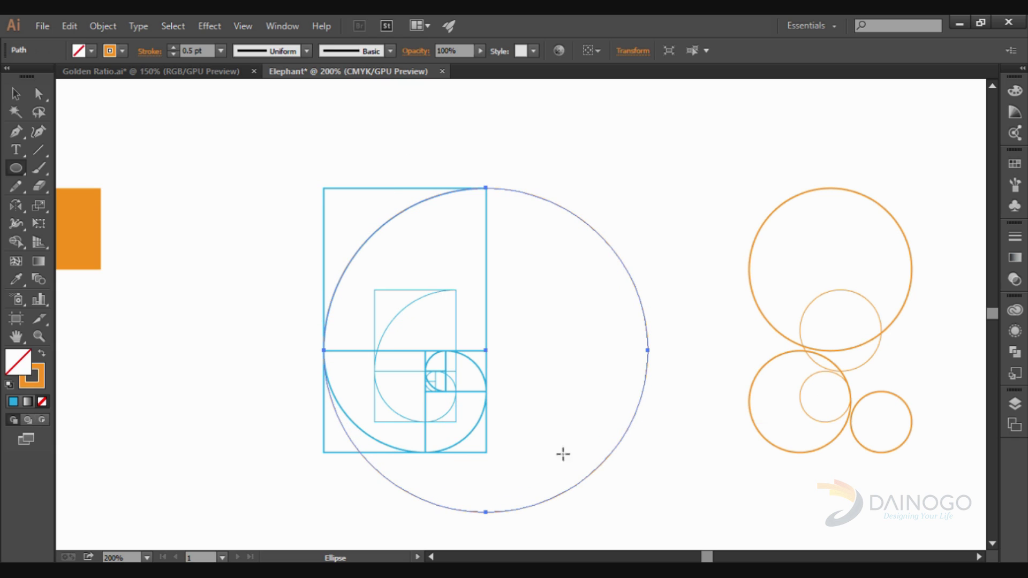
pyautogui.click(16, 95)
pyautogui.click(283, 277)
pyautogui.scroll(4, 489, 176)
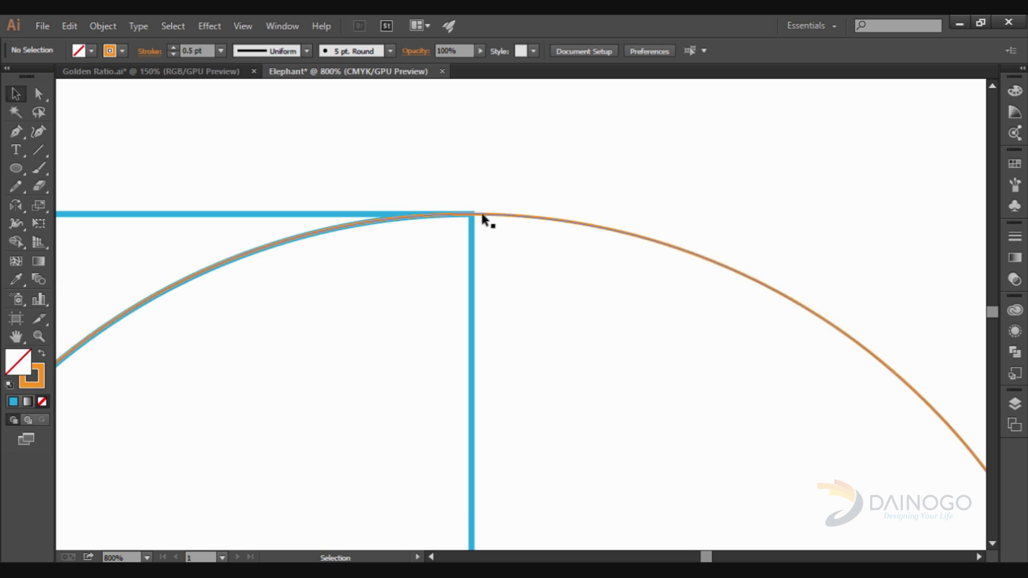
pyautogui.click(521, 217)
pyautogui.scroll(-5, 527, 239)
pyautogui.scroll(-1, 519, 407)
pyautogui.scroll(8, 506, 406)
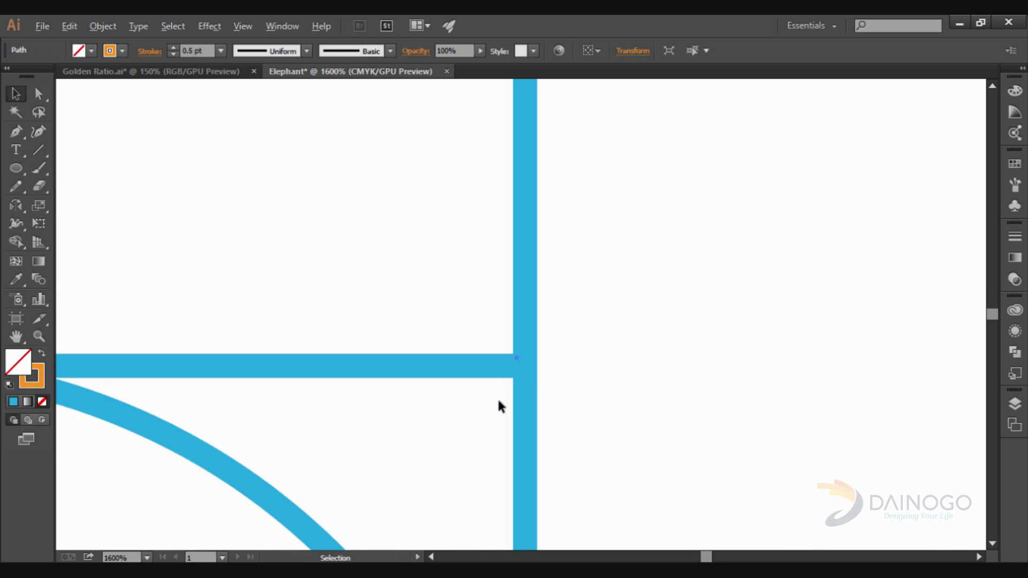
pyautogui.scroll(-3, 519, 357)
pyautogui.scroll(-2, 400, 321)
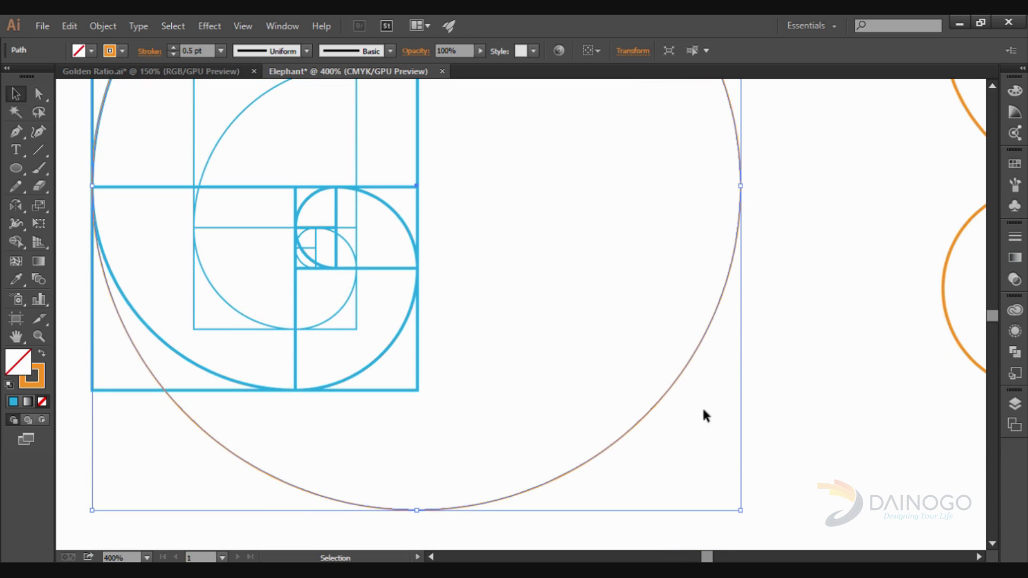
pyautogui.moveTo(739, 512); pyautogui.dragTo(741, 513)
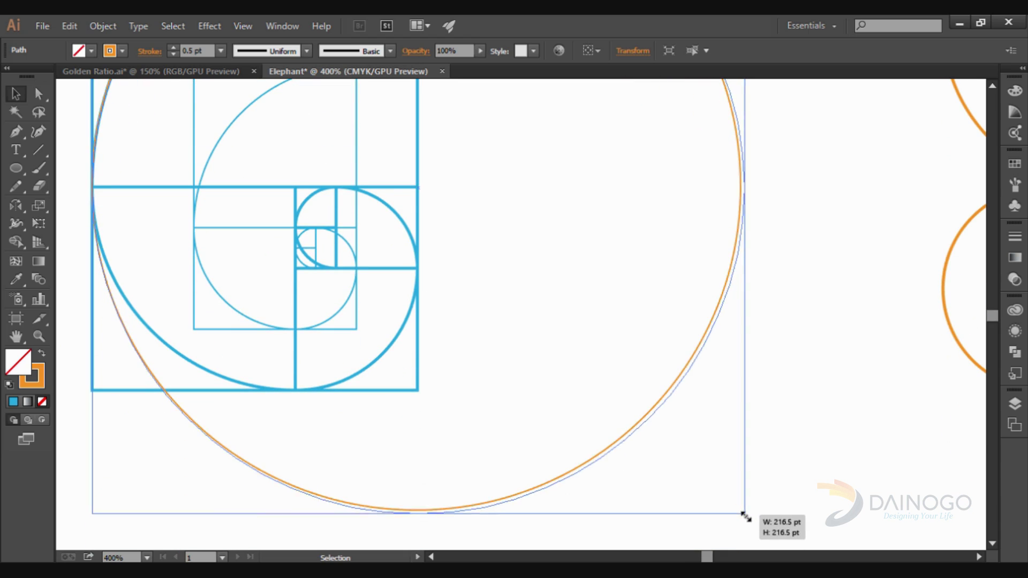
pyautogui.scroll(-1, 783, 407)
pyautogui.press('Delete')
pyautogui.scroll(2, 338, 364)
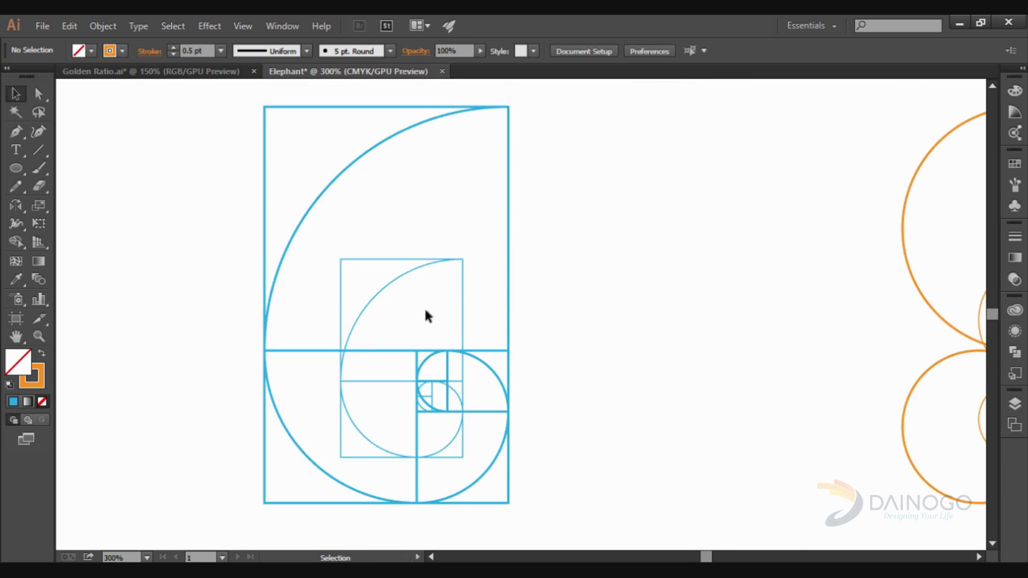
pyautogui.moveTo(509, 259); pyautogui.dragTo(665, 268)
pyautogui.hotkey('ctrl', 'z')
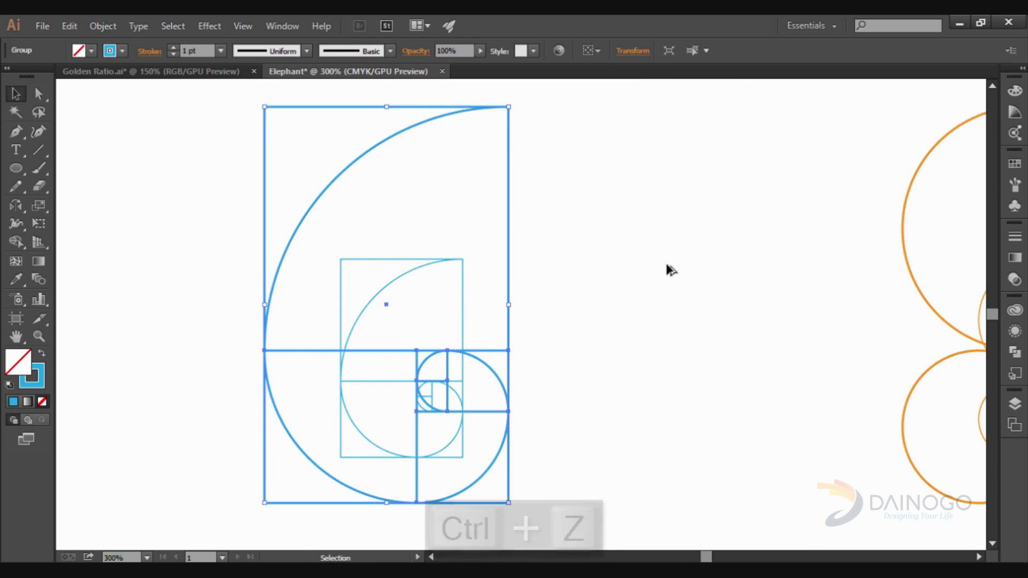
pyautogui.moveTo(15, 169); pyautogui.dragTo(96, 168)
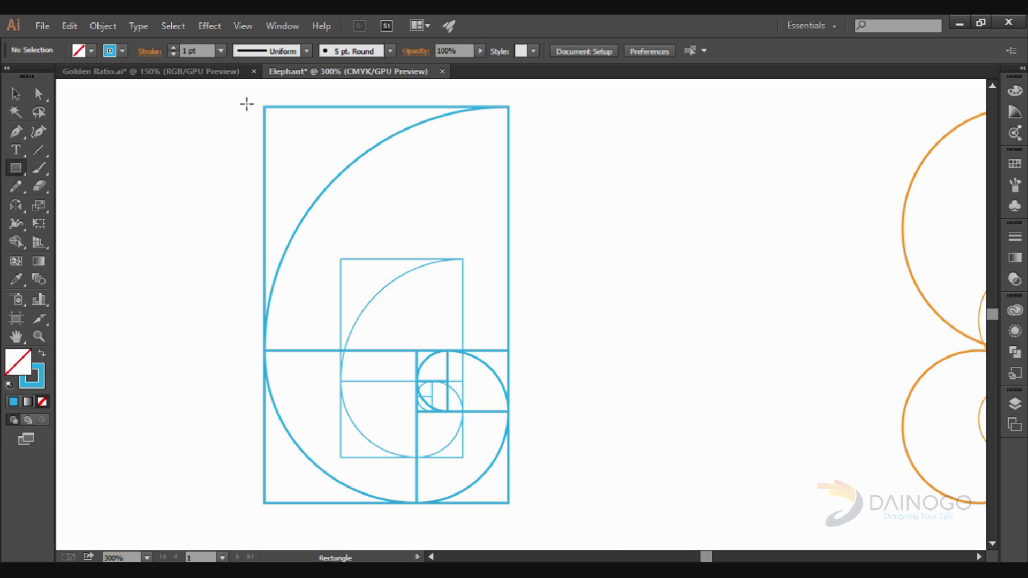
# Draw a solid blue square over the spiral's top square and place a copy at lower right
pyautogui.moveTo(263, 106); pyautogui.dragTo(508, 351)
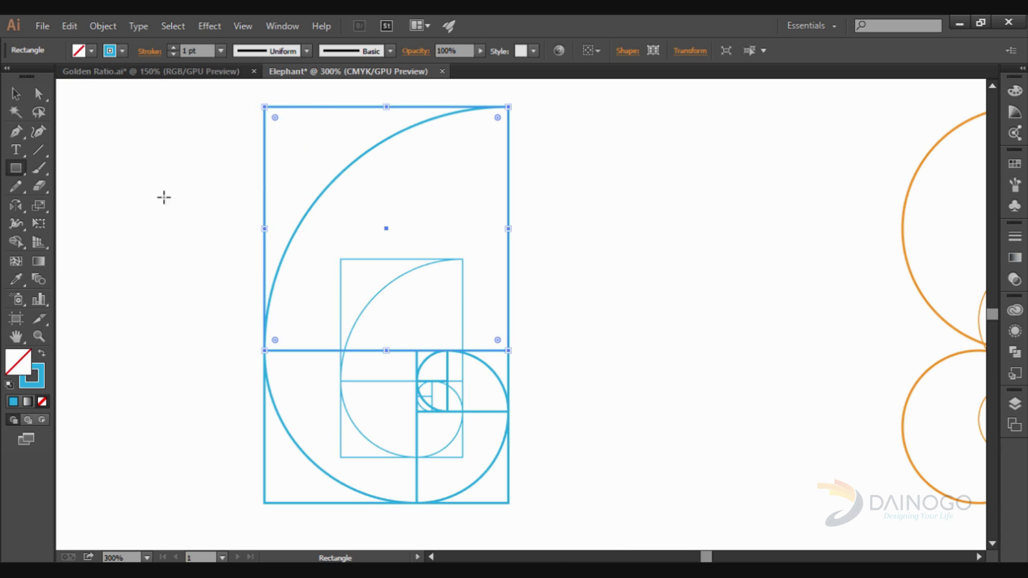
pyautogui.hotkey('shift', 'x')
pyautogui.click(15, 93)
pyautogui.click(72, 159)
pyautogui.hotkey('ctrl', '-')
pyautogui.moveTo(294, 223); pyautogui.dragTo(458, 372)
# Draw a large blue-outlined circle starting from the blue square's corner
pyautogui.click(452, 235)
pyautogui.moveTo(12, 167); pyautogui.dragTo(52, 203)
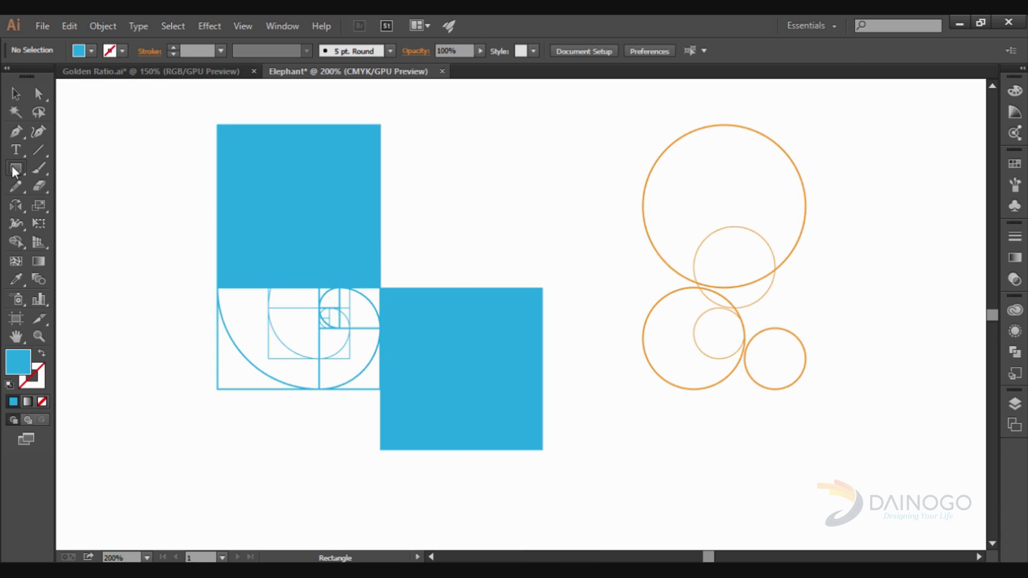
pyautogui.moveTo(217, 125); pyautogui.dragTo(542, 450)
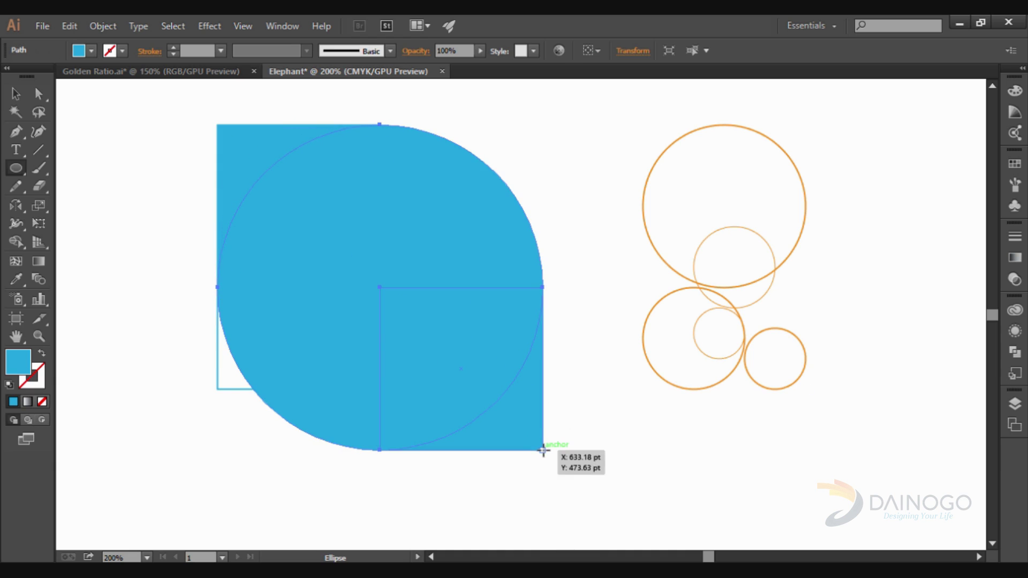
pyautogui.hotkey('shift', 'x')
pyautogui.click(16, 94)
# Turn both filled blue squares into outlines
pyautogui.hotkey('ctrl', 'shift', 'a')
pyautogui.click(352, 229)
pyautogui.hotkey('shift', 'x')
pyautogui.click(422, 314)
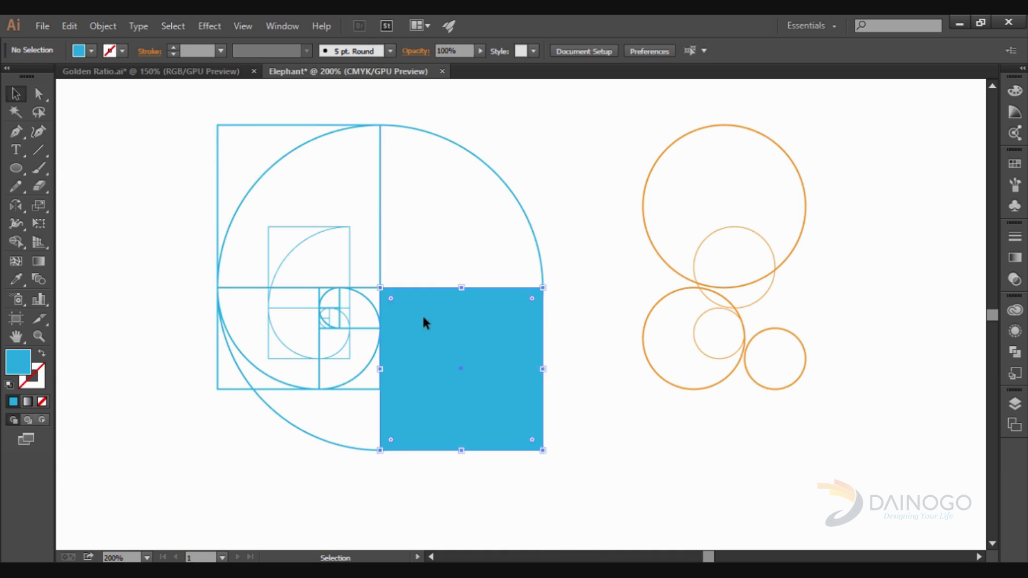
pyautogui.hotkey('shift', 'x')
pyautogui.hotkey('ctrl', 'shift', 'a')
# Send the large circle to the back and adjust the square outline's stacking order
pyautogui.scroll(2, 245, 208)
pyautogui.scroll(2, 325, 124)
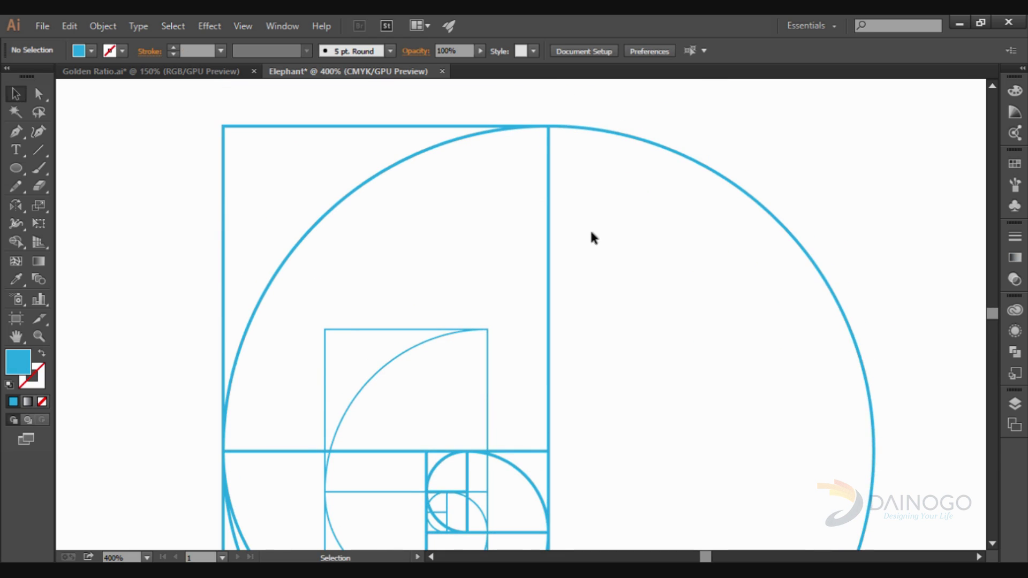
pyautogui.click(701, 144)
pyautogui.hotkey('ctrl', 'shift', '[')
pyautogui.click(359, 193)
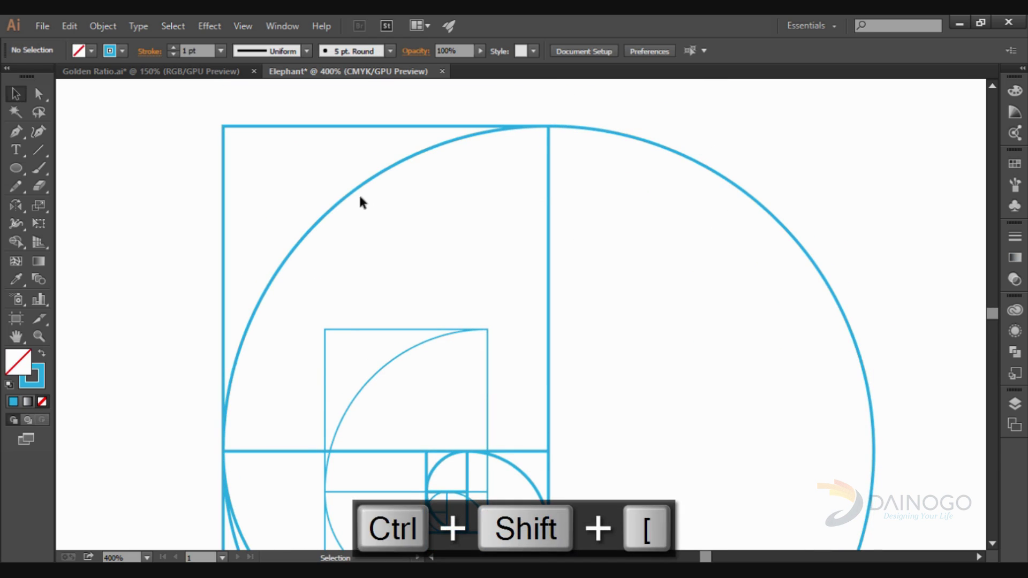
pyautogui.rightClick(344, 202)
pyautogui.click(360, 190)
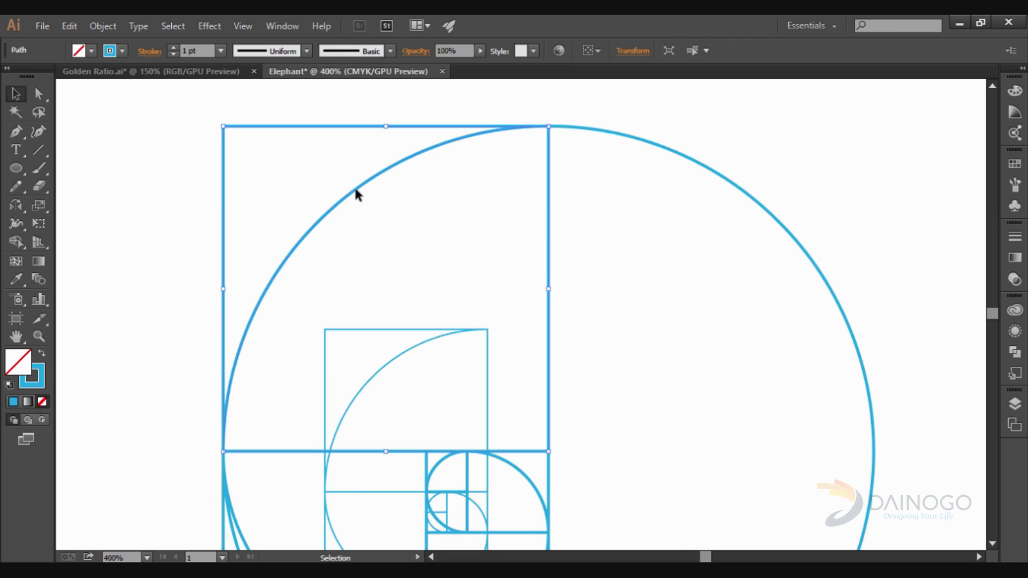
pyautogui.scroll(-2, 379, 194)
pyautogui.hotkey('ctrl', 'shift', 'a')
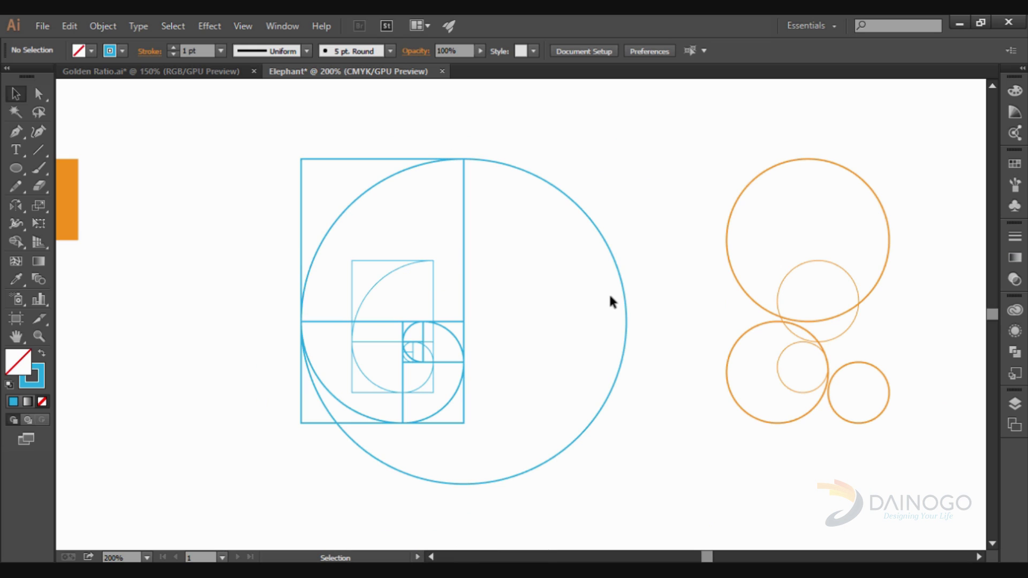
# Draw a filled square matching the inner spiral square and duplicate it down-right
pyautogui.scroll(2, 389, 299)
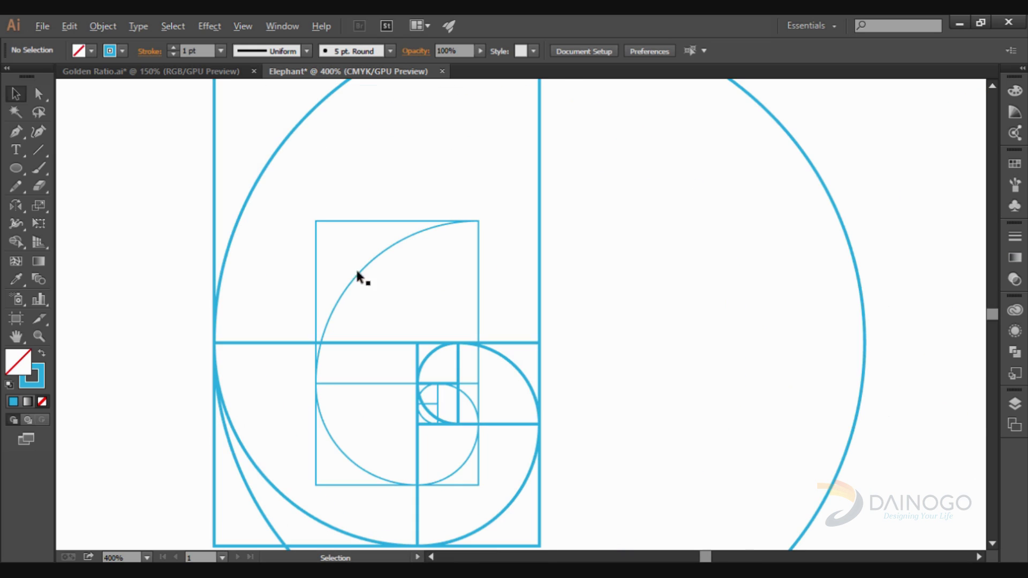
pyautogui.click(341, 225)
pyautogui.scroll(1, 342, 224)
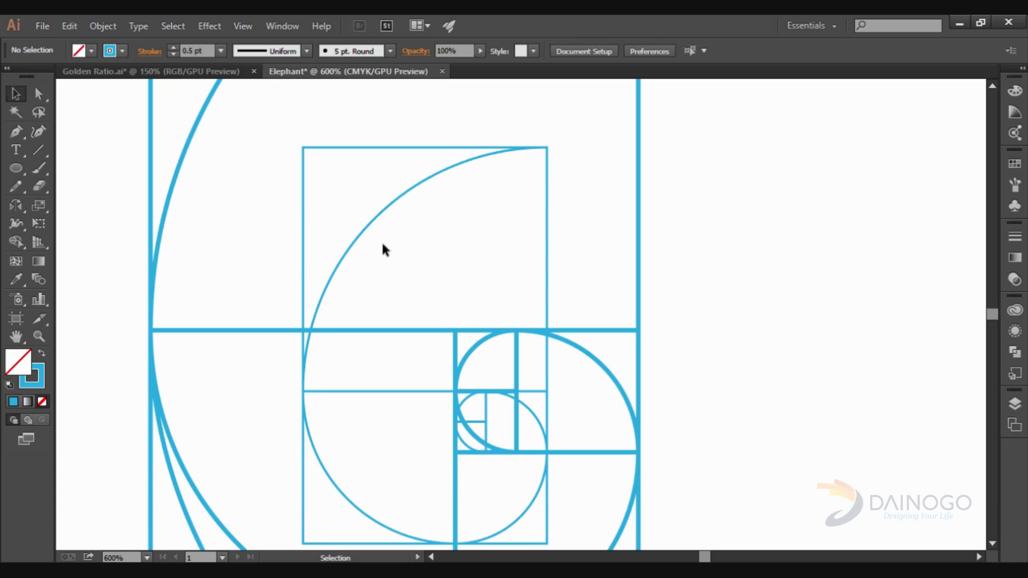
pyautogui.moveTo(18, 166); pyautogui.dragTo(54, 166)
pyautogui.moveTo(303, 147); pyautogui.dragTo(547, 392)
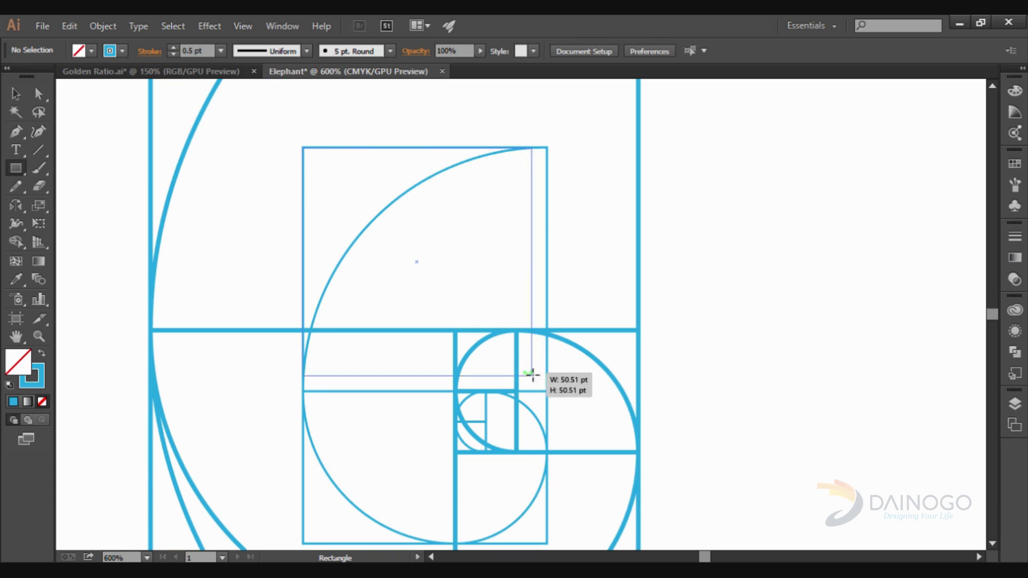
pyautogui.press('v')
pyautogui.scroll(-1, 436, 211)
pyautogui.moveTo(436, 211); pyautogui.dragTo(683, 454)
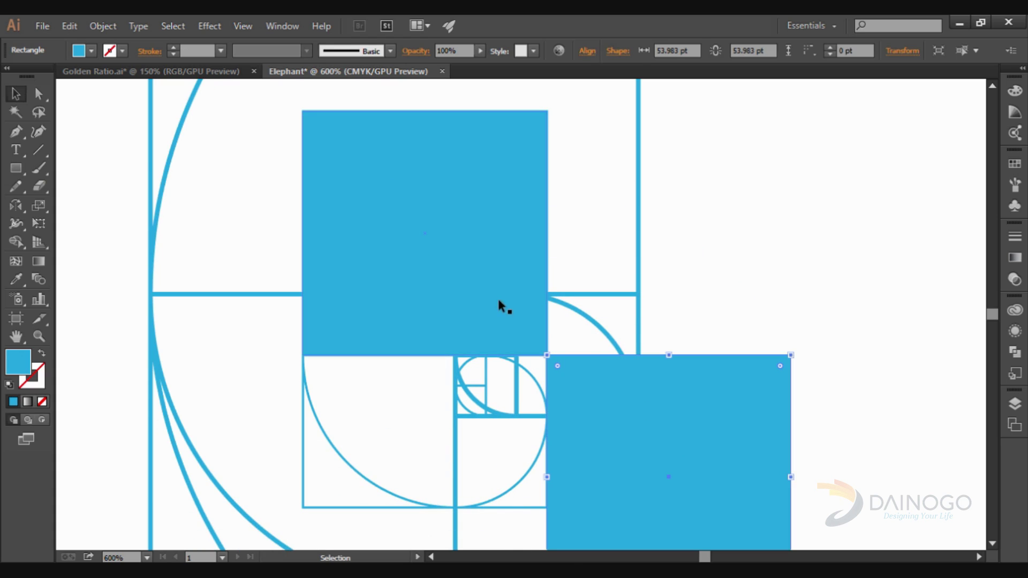
pyautogui.click(91, 203)
# Draw a blue outline circle spanning the two filled squares
pyautogui.moveTo(16, 168); pyautogui.dragTo(62, 202)
pyautogui.scroll(-1, 178, 197)
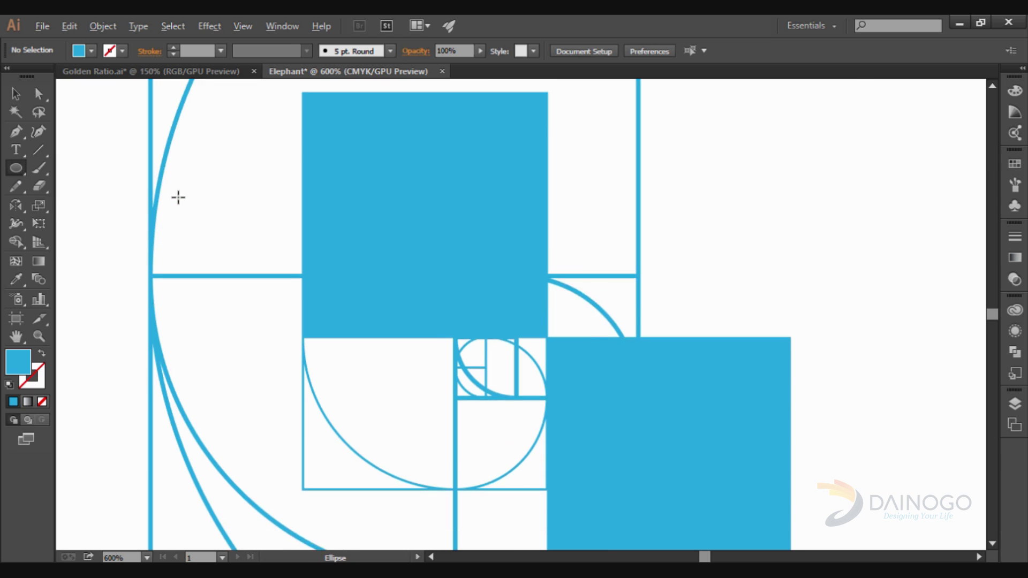
pyautogui.scroll(-1, 178, 198)
pyautogui.moveTo(262, 128); pyautogui.dragTo(586, 453)
pyautogui.hotkey('shift', 'x')
pyautogui.press('v')
# Delete both filled helper squares
pyautogui.keyDown('shift'); pyautogui.click(420, 211); pyautogui.keyUp('shift')
pyautogui.press('Delete')
pyautogui.click(370, 208)
pyautogui.press('Delete')
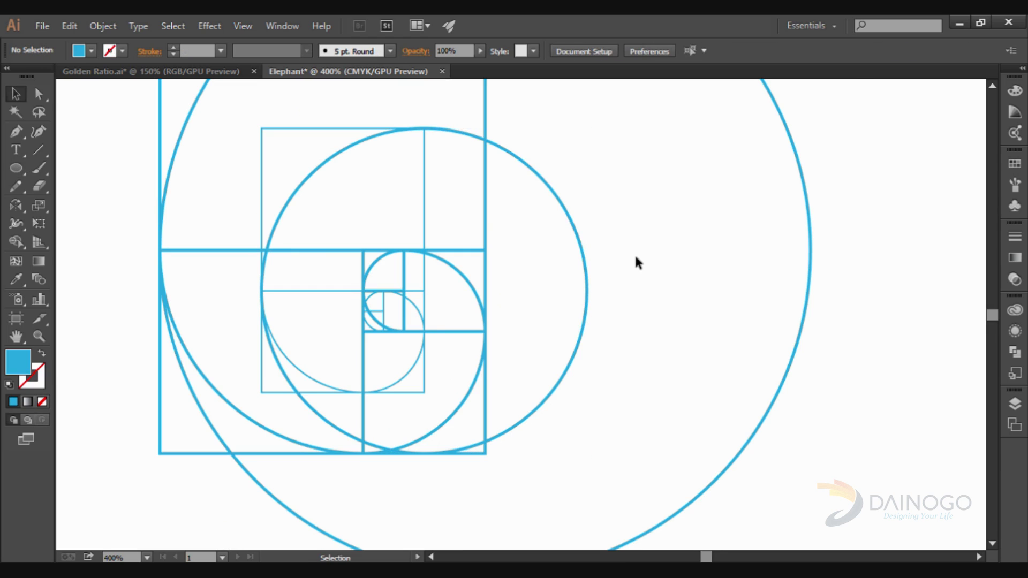
pyautogui.scroll(3, 636, 259)
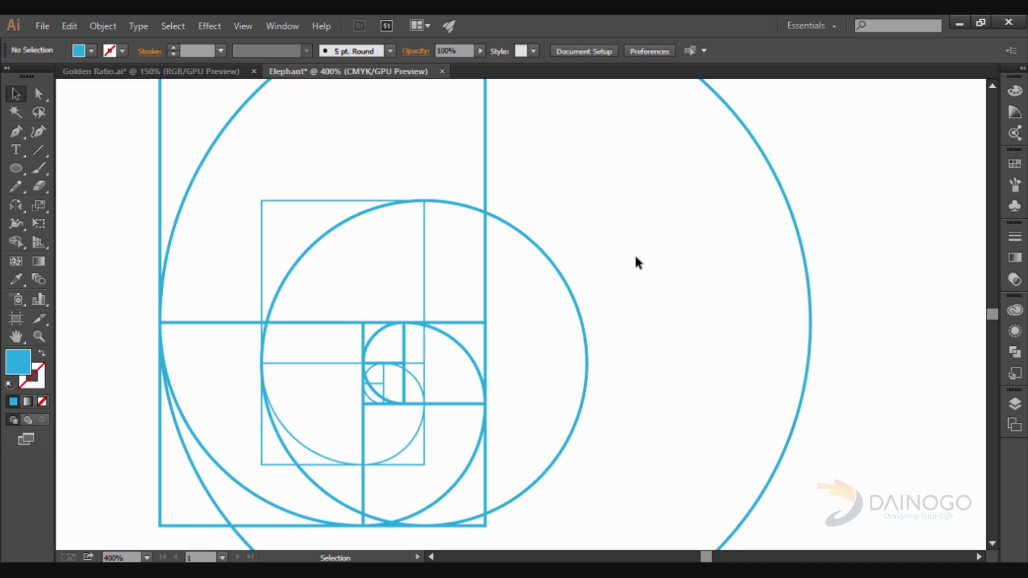
pyautogui.scroll(-3, 464, 258)
# Move the largest orange circle inside the blue spiral's upper right
pyautogui.moveTo(774, 260); pyautogui.dragTo(519, 267)
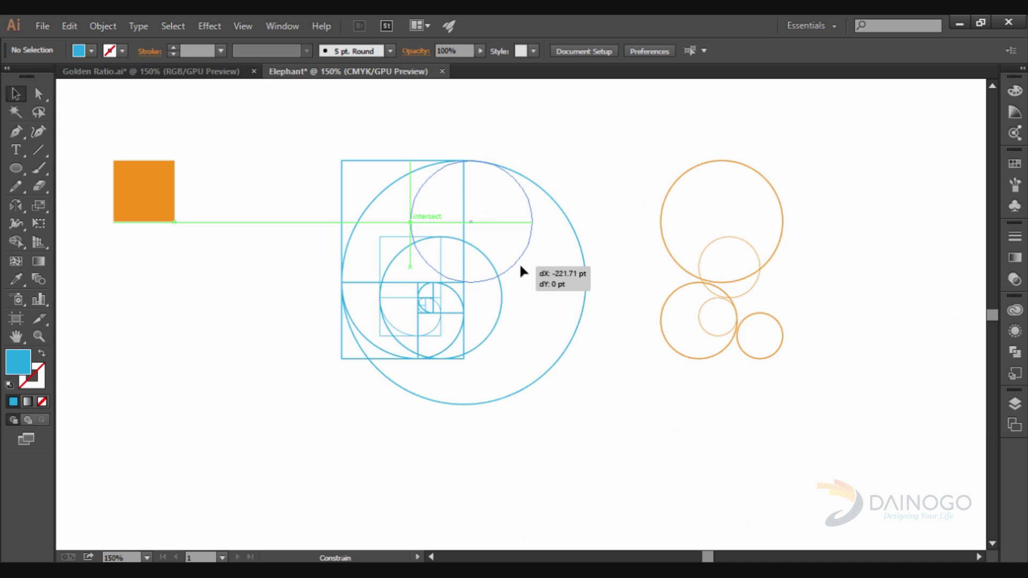
pyautogui.moveTo(520, 266); pyautogui.dragTo(520, 266)
pyautogui.click(726, 195)
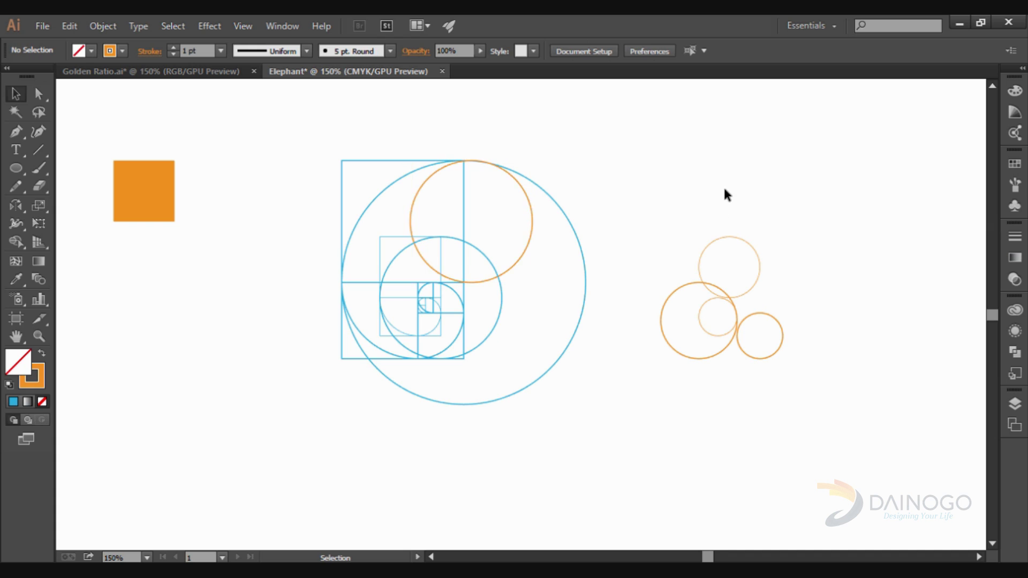
# Copy the blue circle into the top-left square and shift the orange circle right
pyautogui.scroll(1, 425, 273)
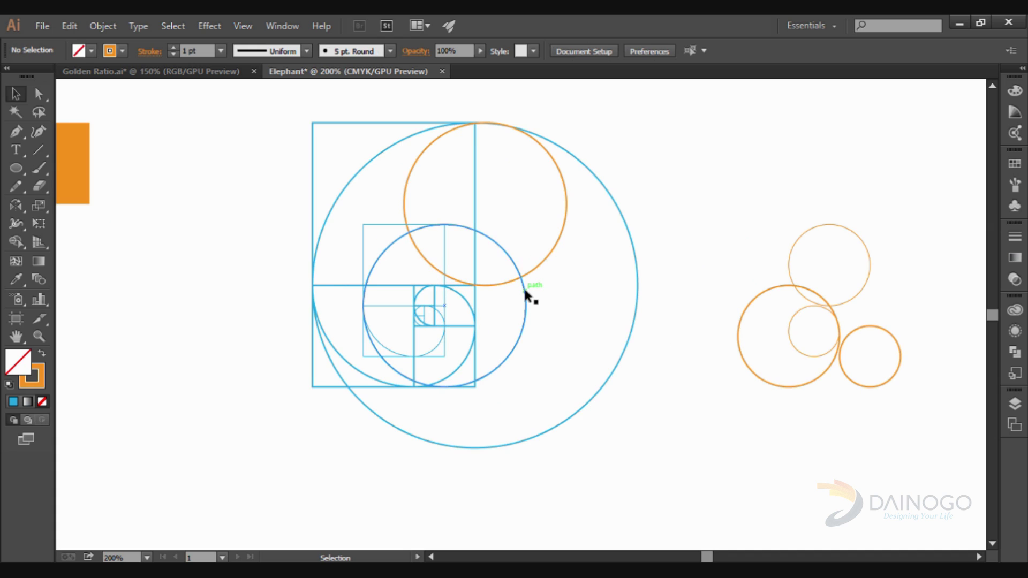
pyautogui.moveTo(525, 291); pyautogui.dragTo(476, 194)
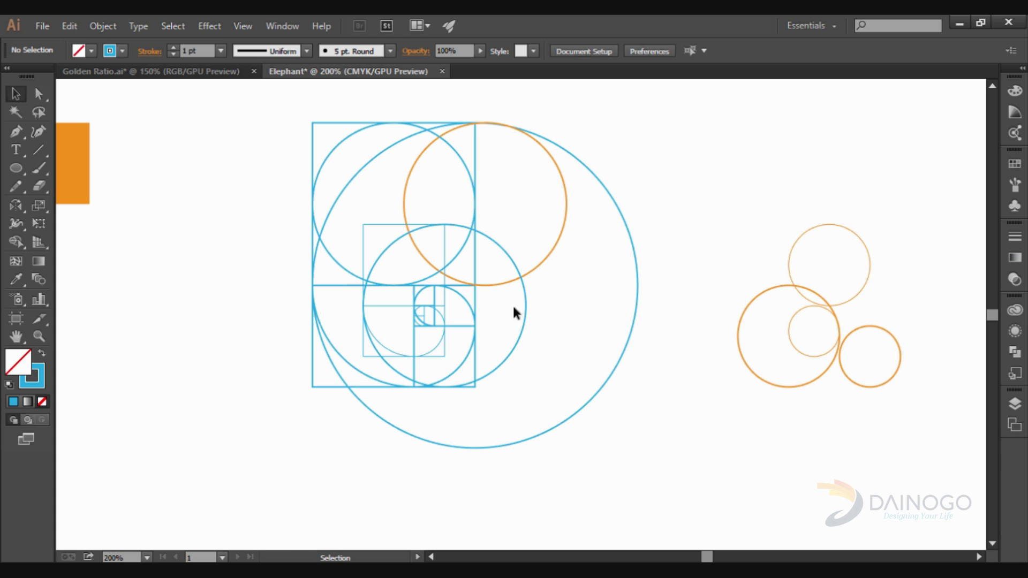
pyautogui.moveTo(541, 258); pyautogui.dragTo(577, 279)
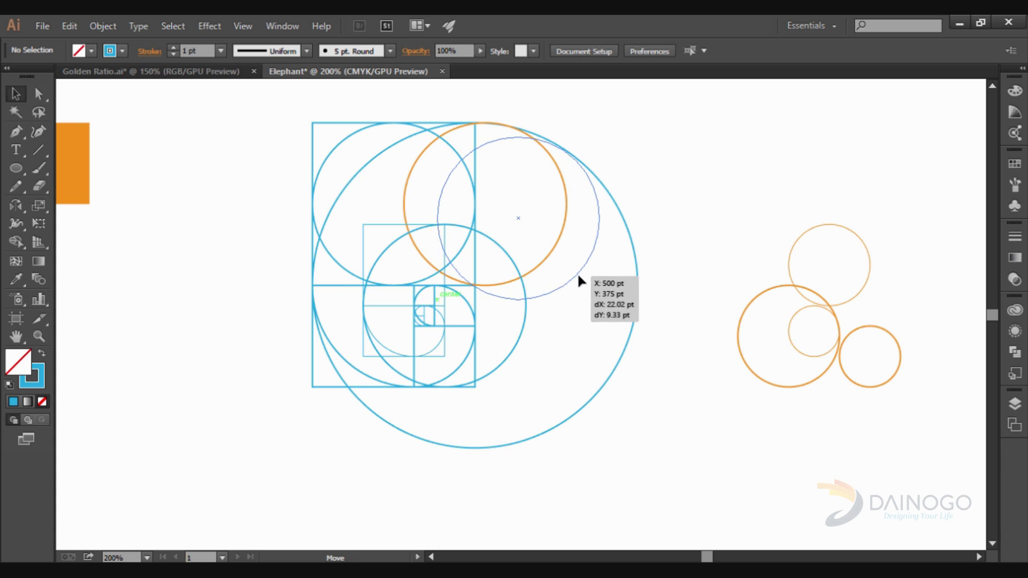
# Nudge the orange circle right until its arc sits flush with the large blue circle
pyautogui.moveTo(578, 276)
pyautogui.mouseDown()
pyautogui.moveTo(498, 284)
pyautogui.moveTo(579, 292)
pyautogui.mouseUp()
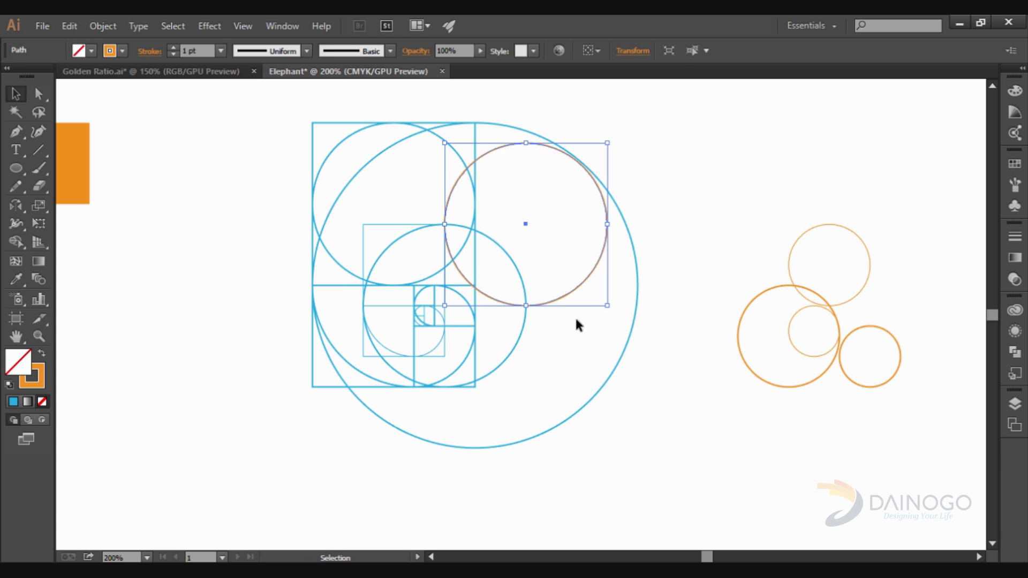
pyautogui.click(577, 325)
pyautogui.scroll(4, 590, 278)
pyautogui.moveTo(613, 188); pyautogui.dragTo(631, 189)
pyautogui.scroll(2, 528, 247)
pyautogui.scroll(2, 557, 240)
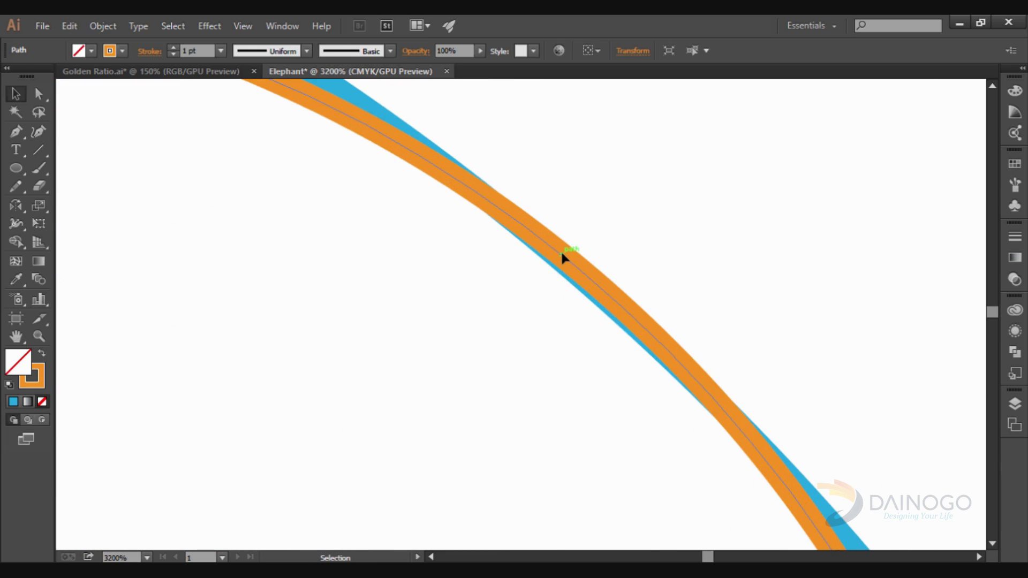
pyautogui.moveTo(561, 252); pyautogui.dragTo(560, 260)
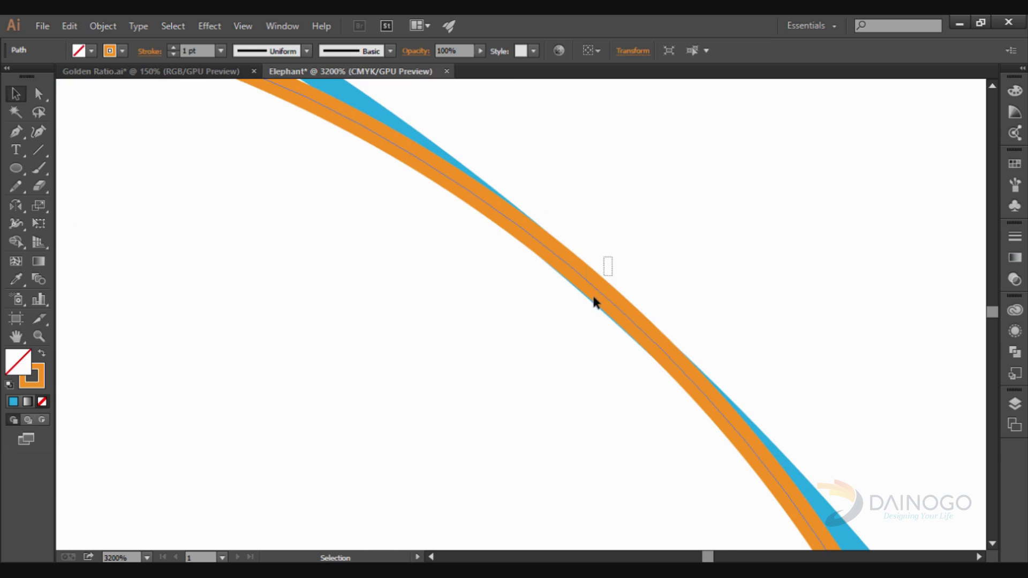
pyautogui.scroll(1, 595, 303)
pyautogui.scroll(1, 603, 288)
pyautogui.scroll(-3, 580, 245)
pyautogui.scroll(-2, 635, 249)
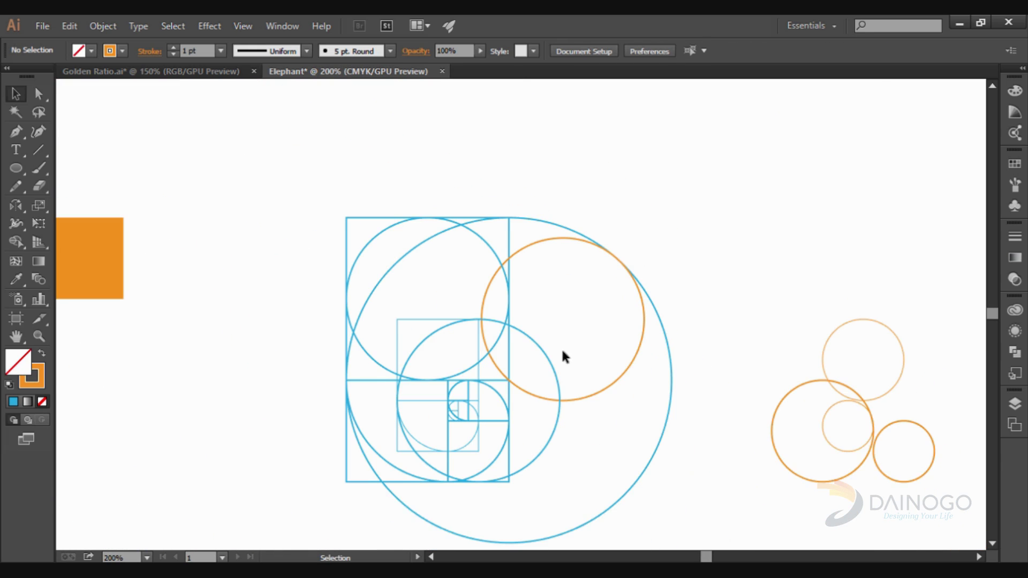
pyautogui.scroll(-1, 566, 352)
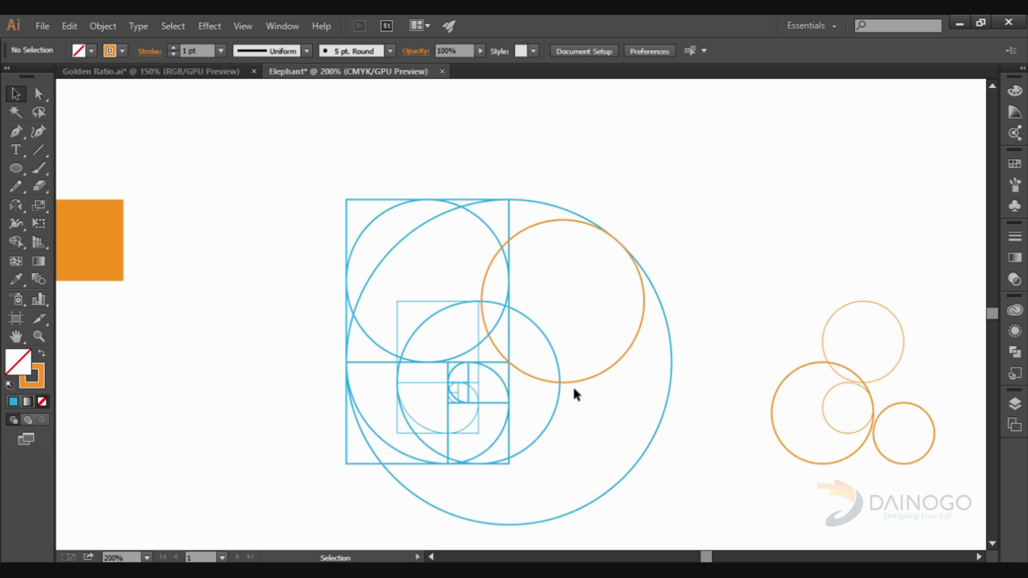
# Draw a small circle inside the small spiral square
pyautogui.scroll(3, 503, 380)
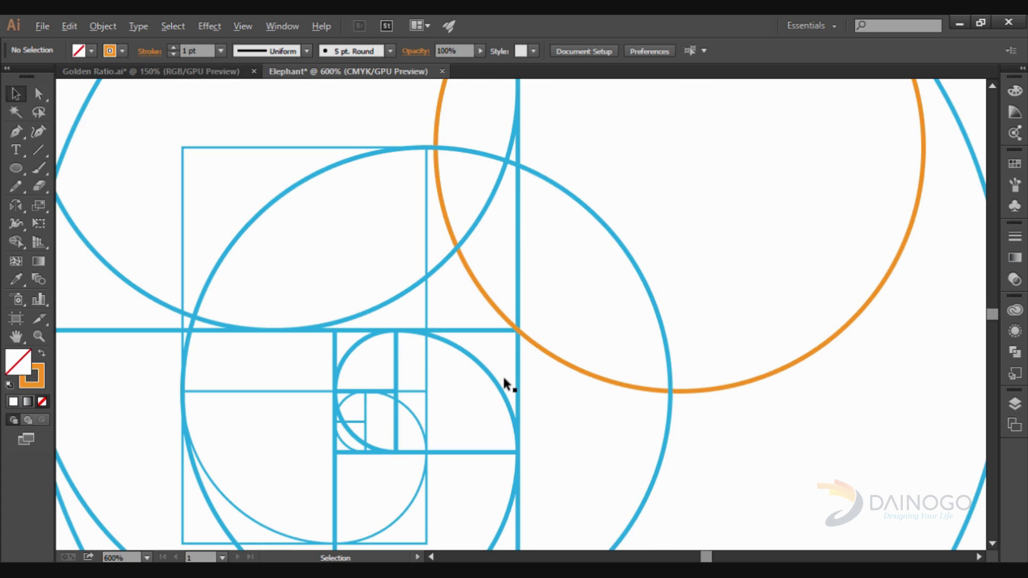
pyautogui.scroll(-4, 588, 365)
pyautogui.scroll(1, 413, 367)
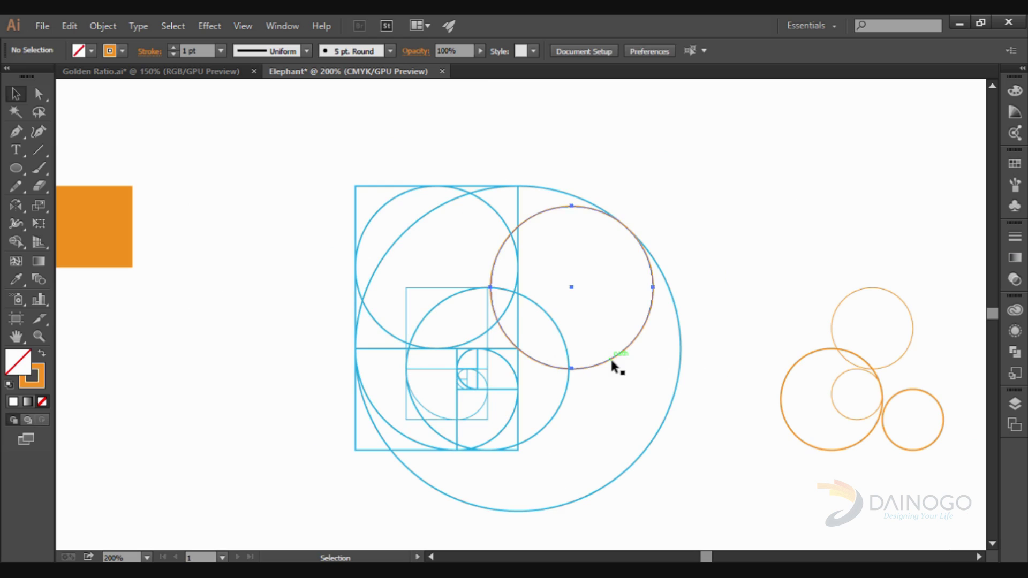
pyautogui.scroll(1, 454, 316)
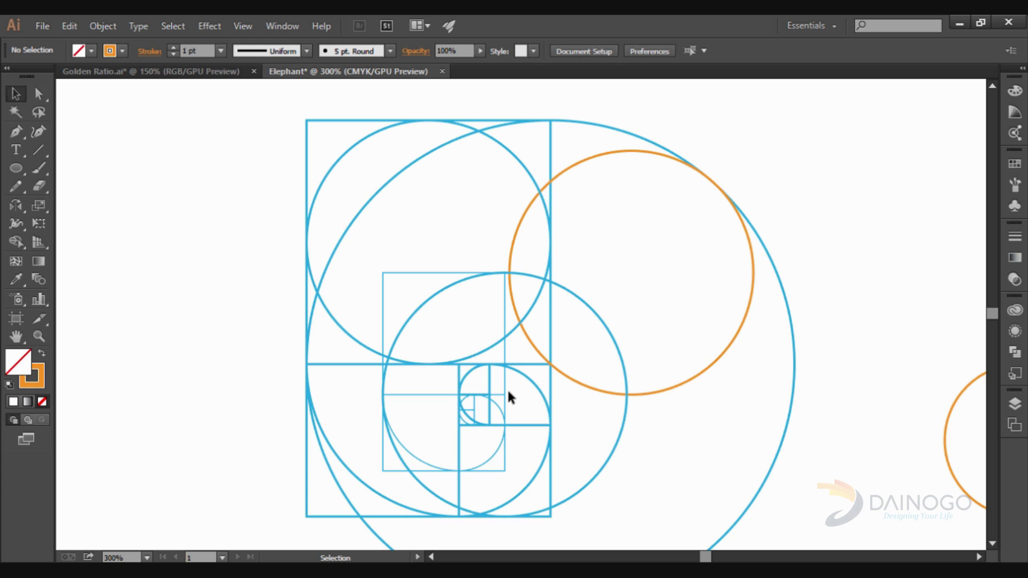
pyautogui.scroll(-2, 457, 317)
pyautogui.scroll(2, 458, 317)
pyautogui.press('l')
pyautogui.moveTo(385, 261); pyautogui.dragTo(504, 384)
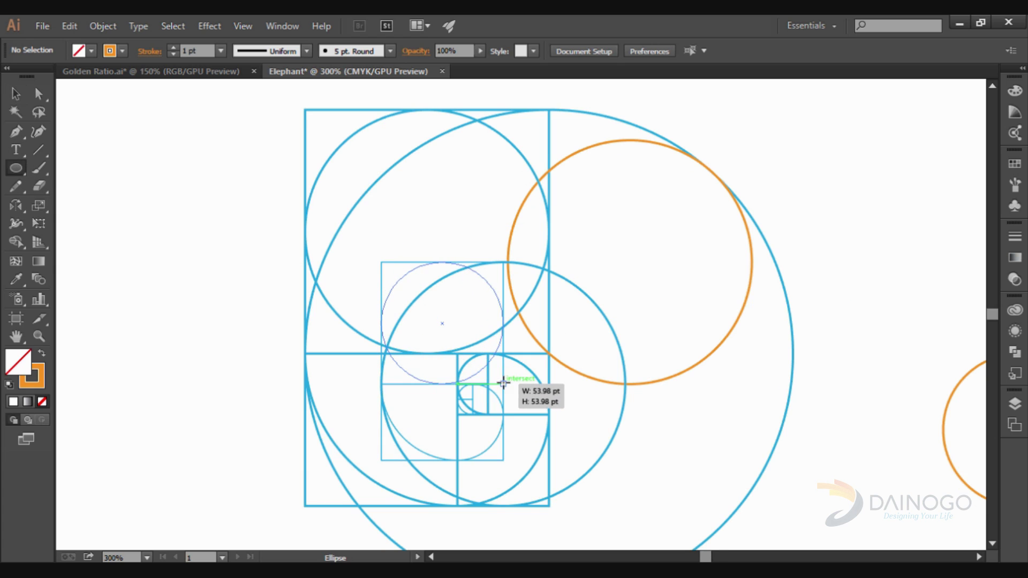
# Move the new small circle to the right into the spiral
pyautogui.click(25, 99)
pyautogui.moveTo(486, 286); pyautogui.dragTo(553, 286)
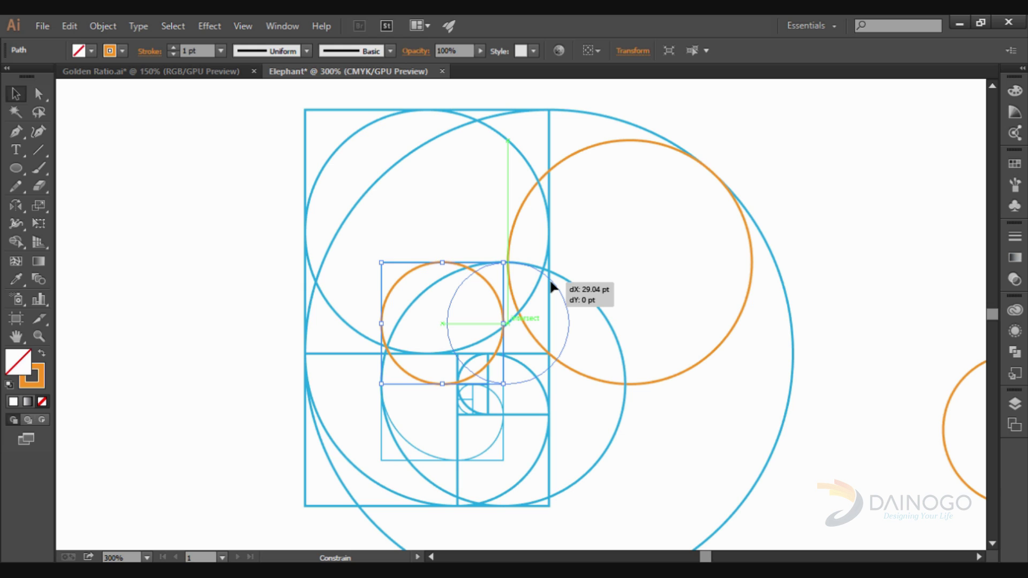
pyautogui.moveTo(552, 287); pyautogui.dragTo(551, 284)
pyautogui.click(590, 323)
pyautogui.scroll(3, 523, 374)
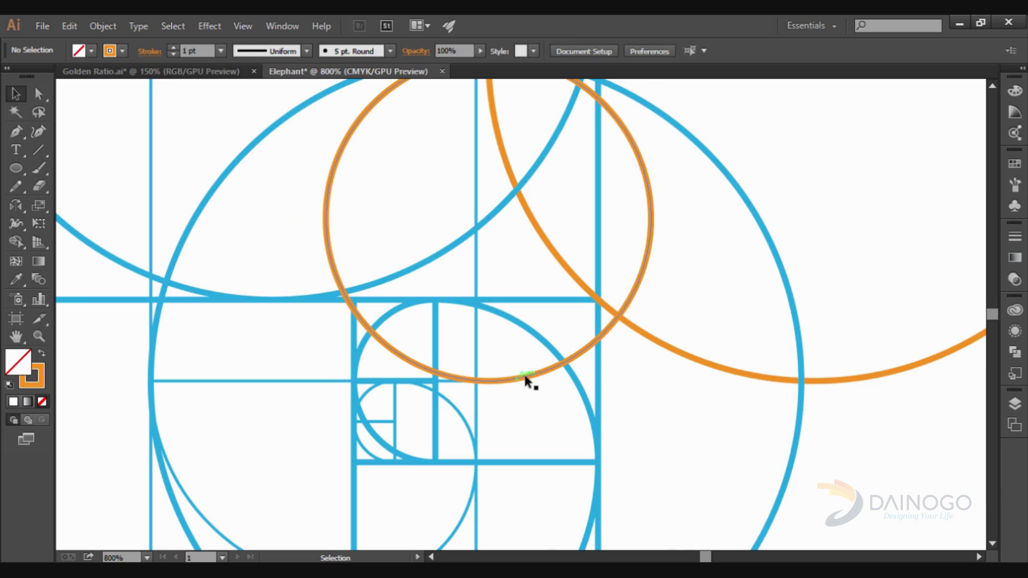
# Nudge the small orange circle slightly left to fit the grid
pyautogui.click(525, 380)
pyautogui.scroll(3, 525, 381)
pyautogui.scroll(2, 526, 384)
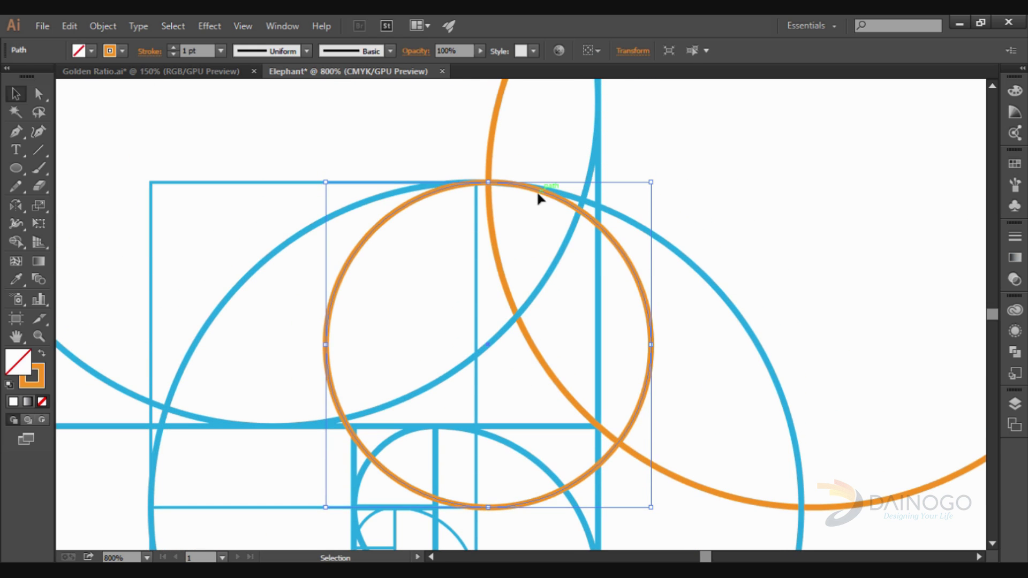
pyautogui.scroll(-2, 538, 197)
pyautogui.scroll(4, 528, 397)
pyautogui.moveTo(507, 271); pyautogui.dragTo(498, 269)
pyautogui.scroll(-2, 494, 304)
pyautogui.click(496, 307)
# Check the orange circle's placement on the grid, then deselect it
pyautogui.scroll(-2, 496, 307)
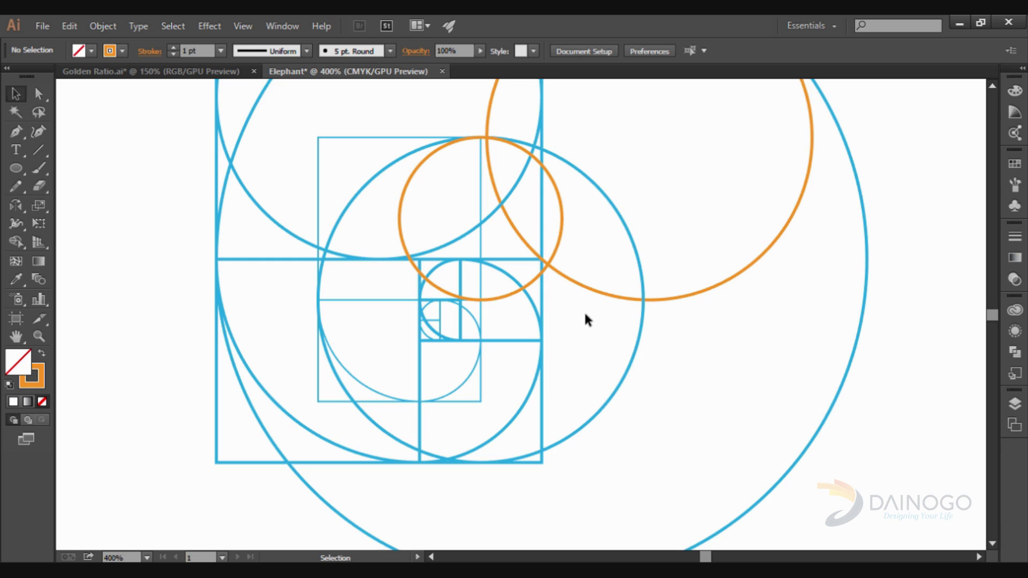
pyautogui.scroll(4, 509, 129)
pyautogui.click(488, 156)
pyautogui.click(476, 195)
pyautogui.scroll(-4, 475, 195)
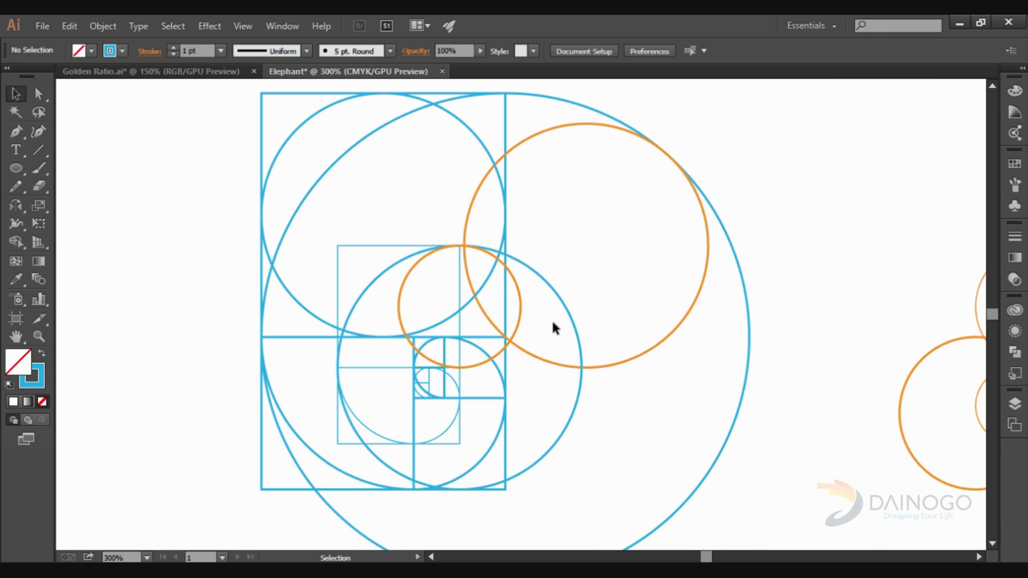
pyautogui.scroll(-1, 550, 319)
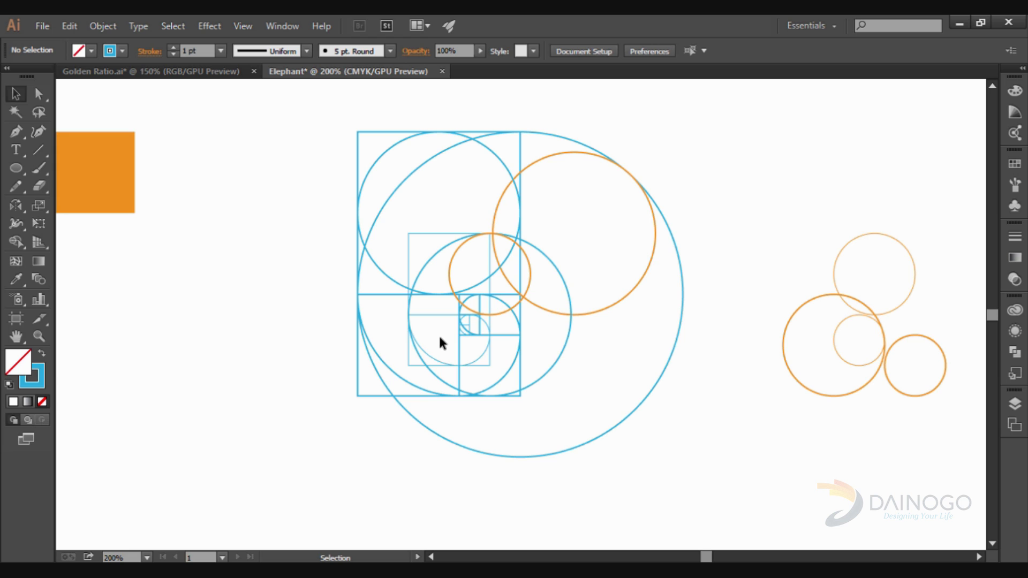
# Copy the upper-left blue circle above the grid and fine-tune its position
pyautogui.scroll(1, 384, 233)
pyautogui.moveTo(385, 284); pyautogui.dragTo(393, 212)
pyautogui.scroll(1, 399, 246)
pyautogui.moveTo(393, 266); pyautogui.dragTo(424, 266)
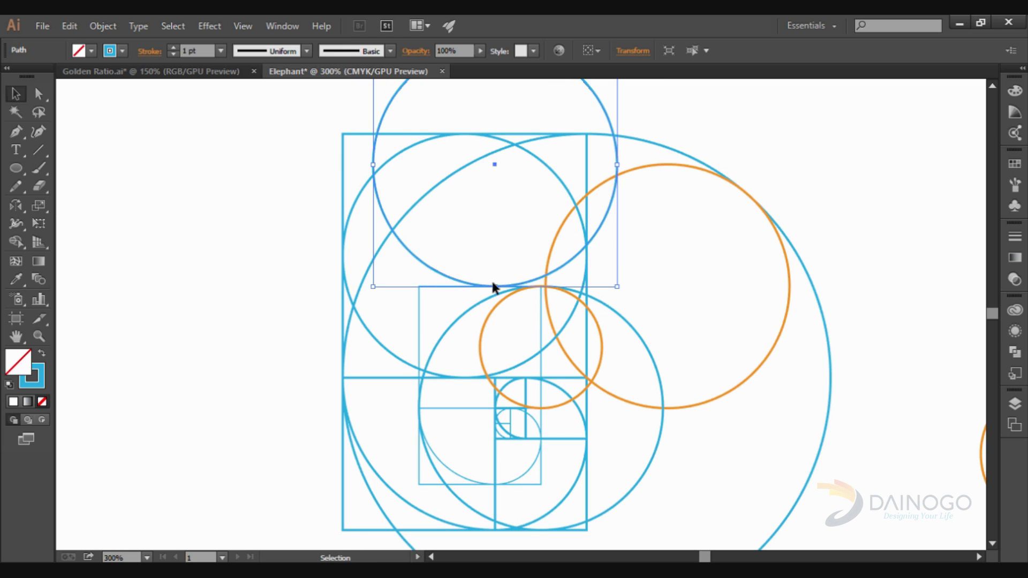
pyautogui.scroll(1, 502, 351)
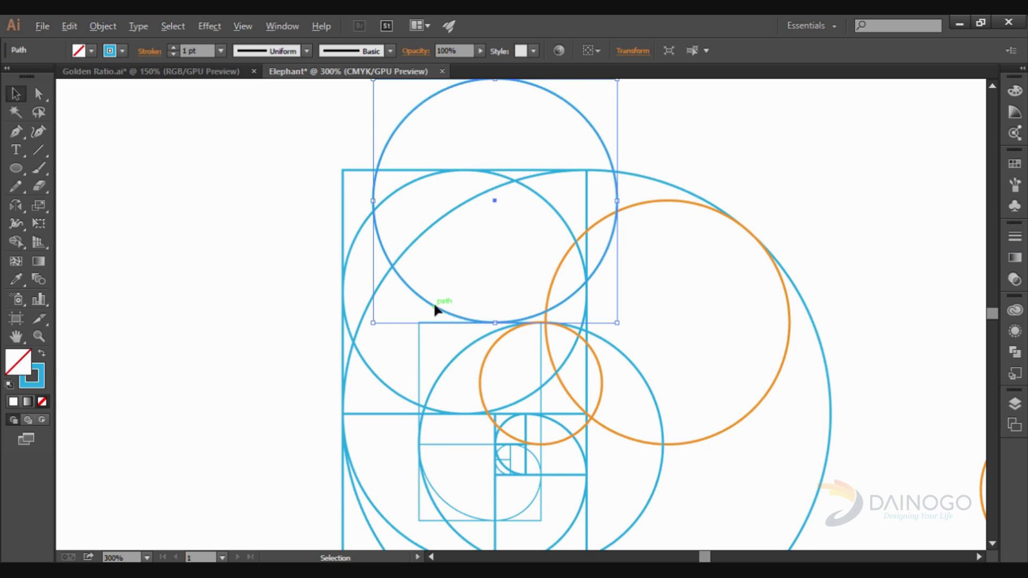
pyautogui.moveTo(435, 309); pyautogui.dragTo(434, 279)
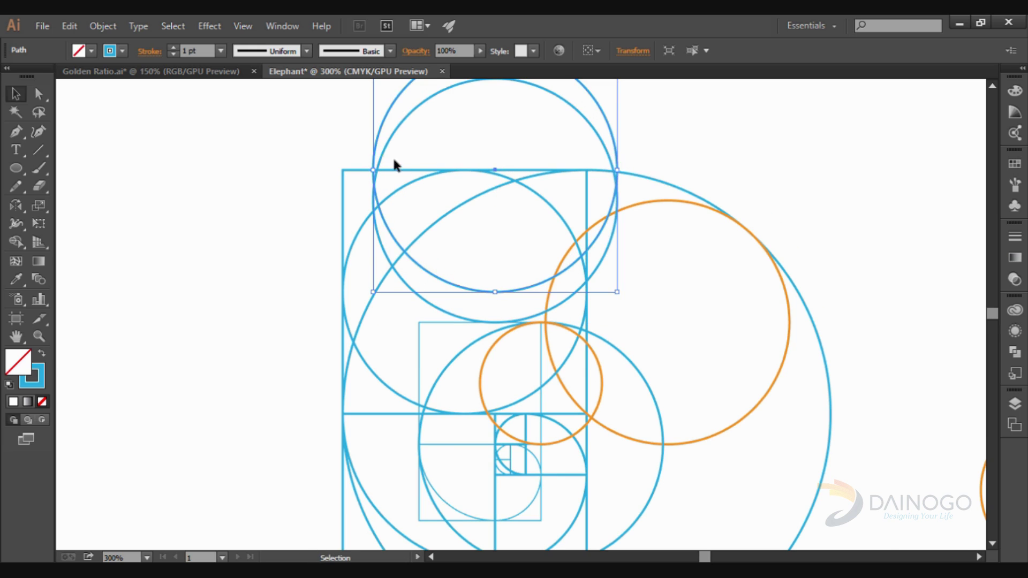
pyautogui.scroll(3, 395, 165)
pyautogui.moveTo(437, 215); pyautogui.dragTo(443, 220)
pyautogui.scroll(-5, 381, 231)
pyautogui.scroll(3, 440, 259)
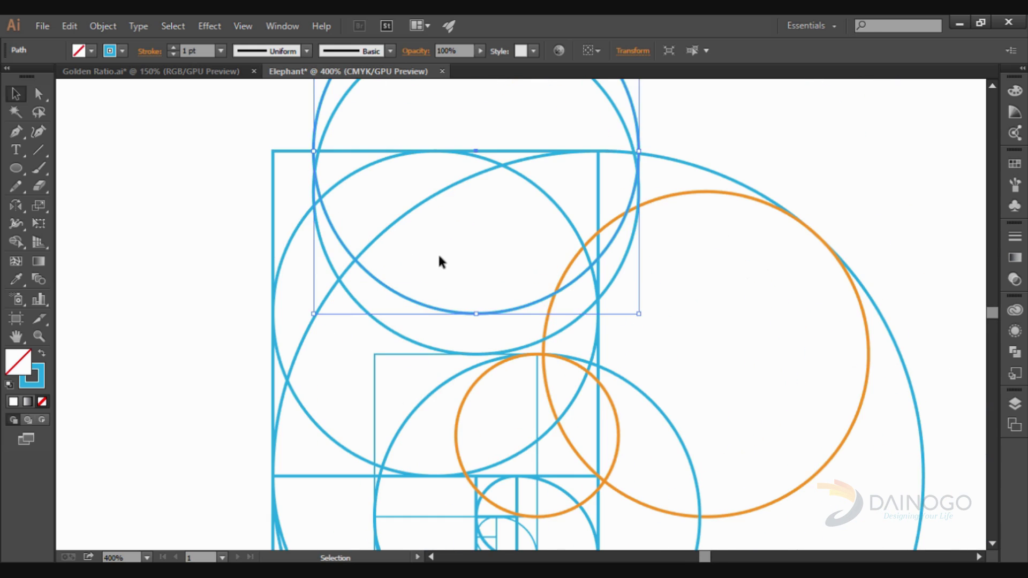
# Make a horizontally offset copy of that circle, overlapping the first copy
pyautogui.click(415, 301)
pyautogui.moveTo(415, 305); pyautogui.dragTo(459, 298)
pyautogui.click(513, 261)
pyautogui.scroll(-3, 514, 262)
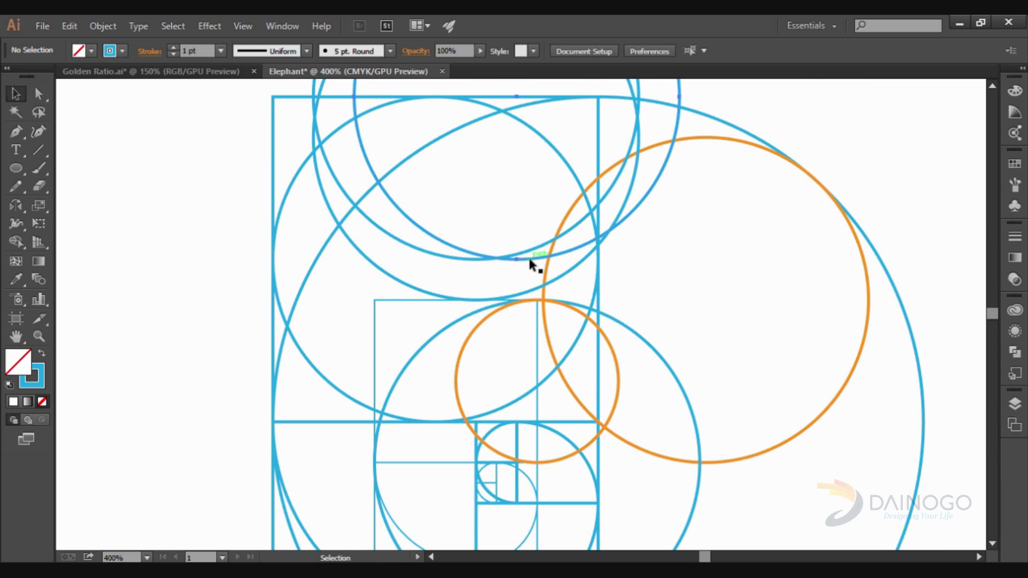
pyautogui.click(517, 241)
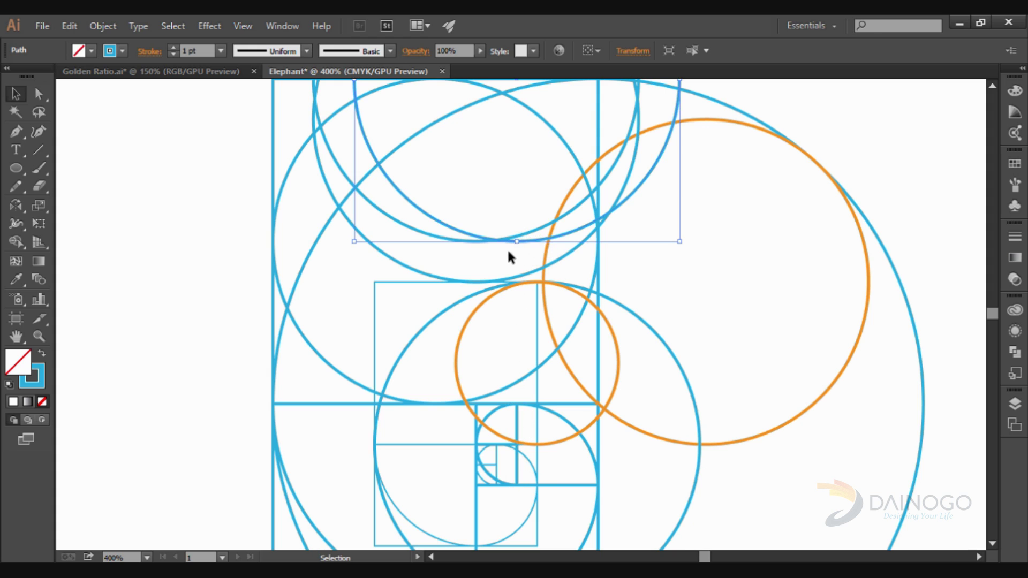
pyautogui.scroll(-2, 509, 299)
pyautogui.click(682, 214)
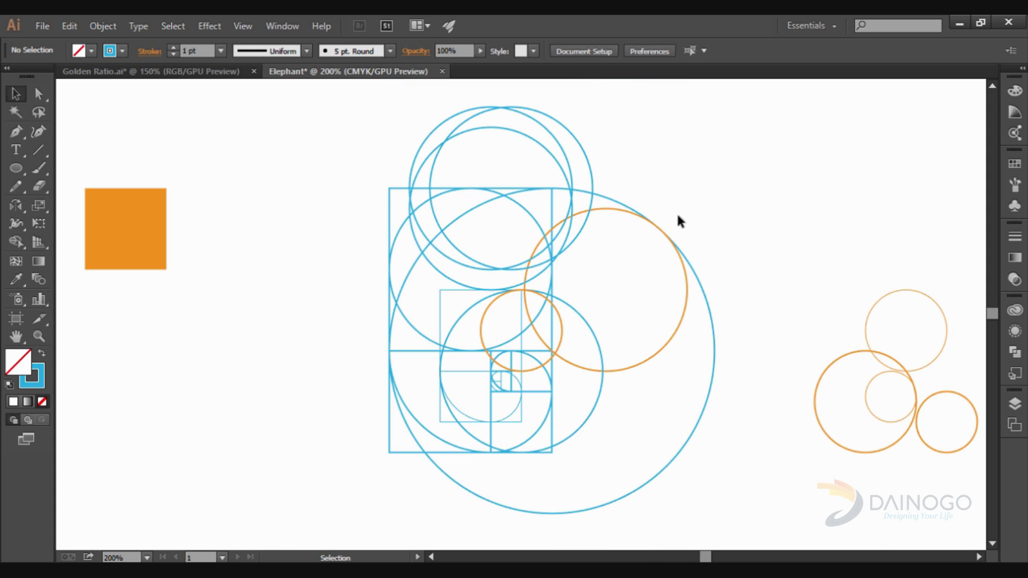
# Delete the orange square and move the whole golden-ratio figure left
pyautogui.click(118, 220)
pyautogui.press('Delete')
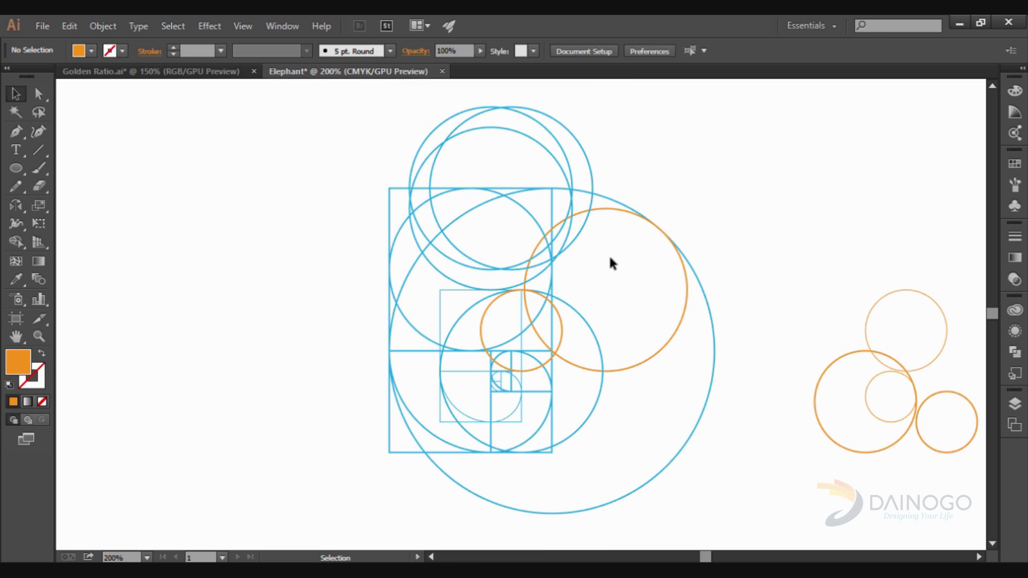
pyautogui.moveTo(596, 479); pyautogui.dragTo(358, 155)
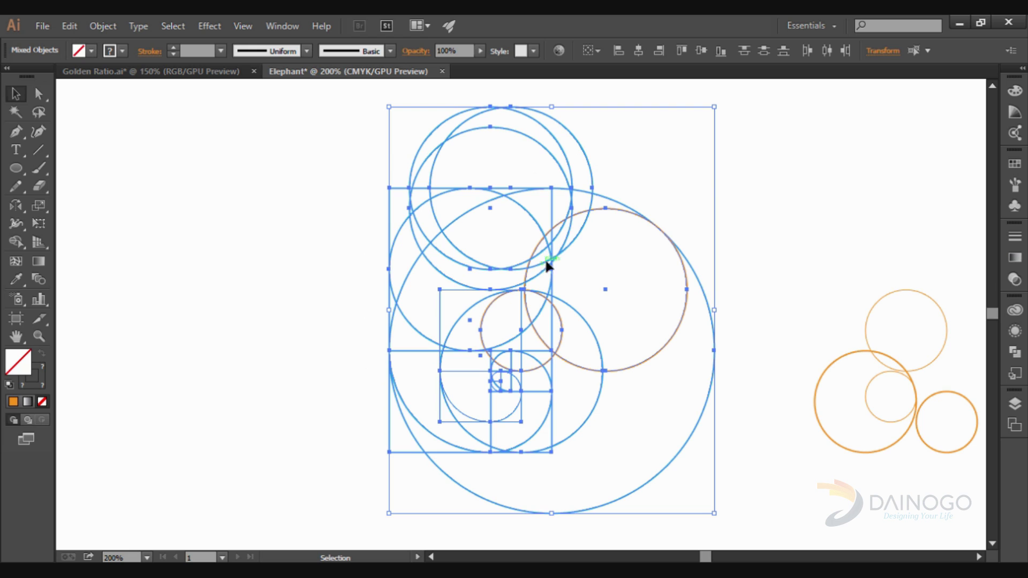
pyautogui.moveTo(543, 264); pyautogui.dragTo(285, 265)
pyautogui.click(522, 222)
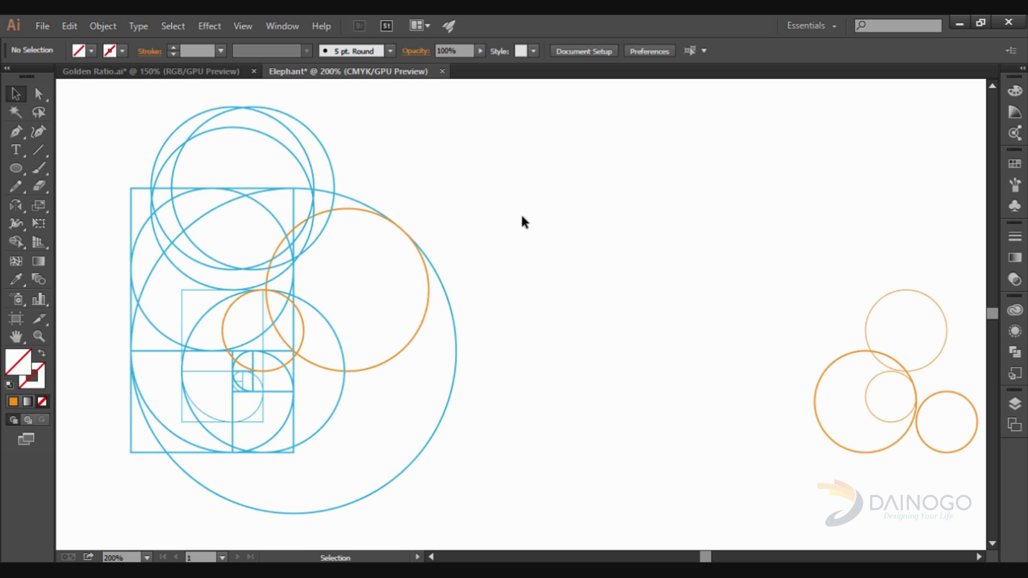
# Delete the four small orange circles and place a copy of the figure to the right
pyautogui.moveTo(926, 487); pyautogui.dragTo(602, 295)
pyautogui.press('Delete')
pyautogui.moveTo(519, 480)
pyautogui.mouseDown()
pyautogui.moveTo(126, 177)
pyautogui.moveTo(605, 207)
pyautogui.mouseUp()
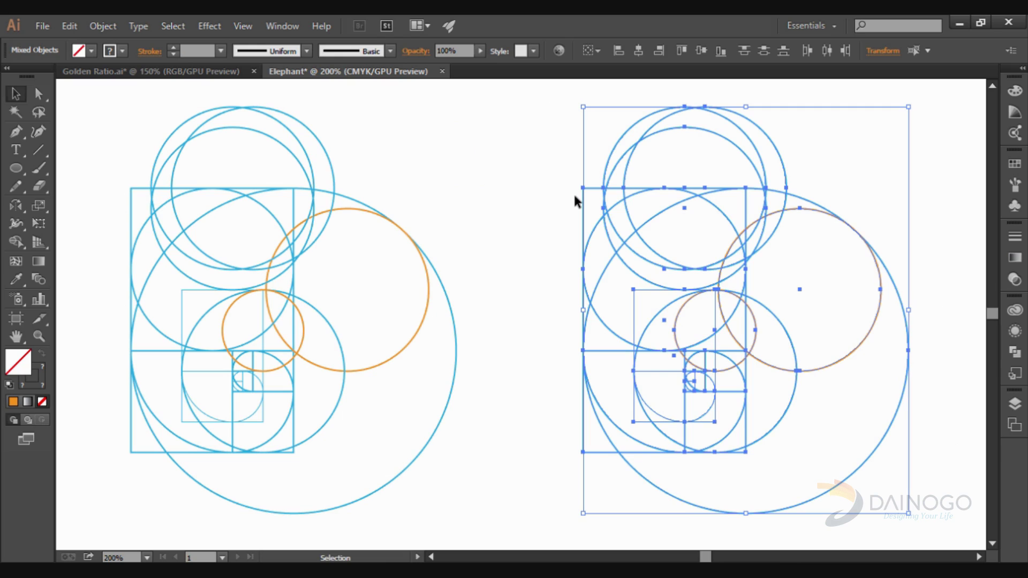
pyautogui.click(591, 236)
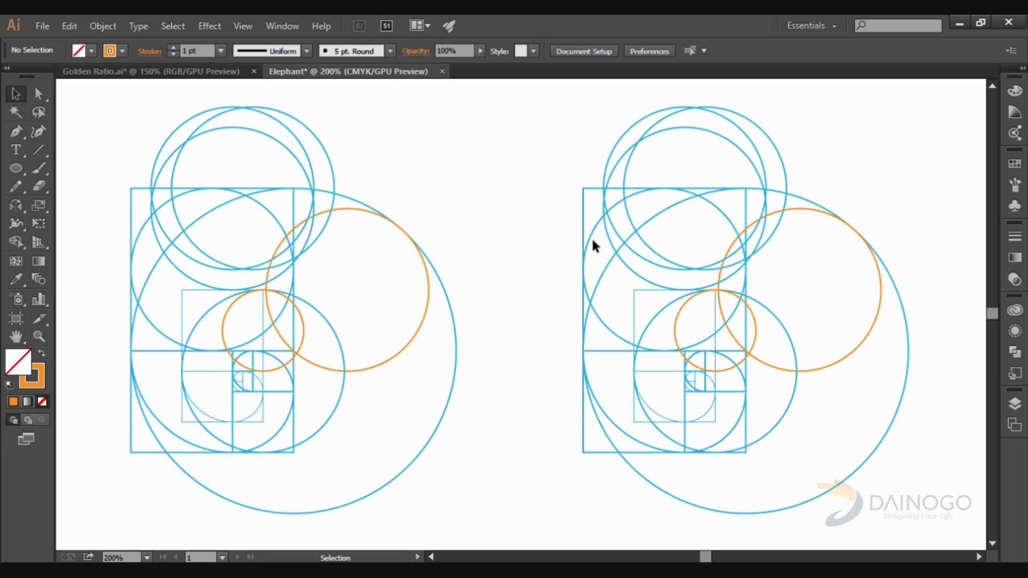
# Delete the horizontal line from the right-hand copy, restoring the thin guides after a trial deletion
pyautogui.scroll(2, 696, 388)
pyautogui.click(514, 307)
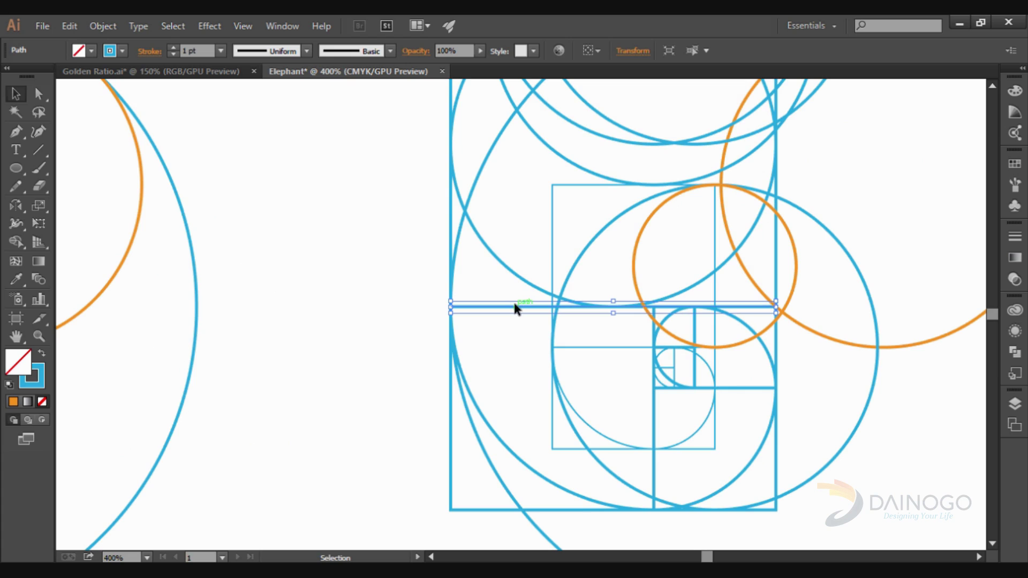
pyautogui.press('Delete')
pyautogui.scroll(-1, 514, 309)
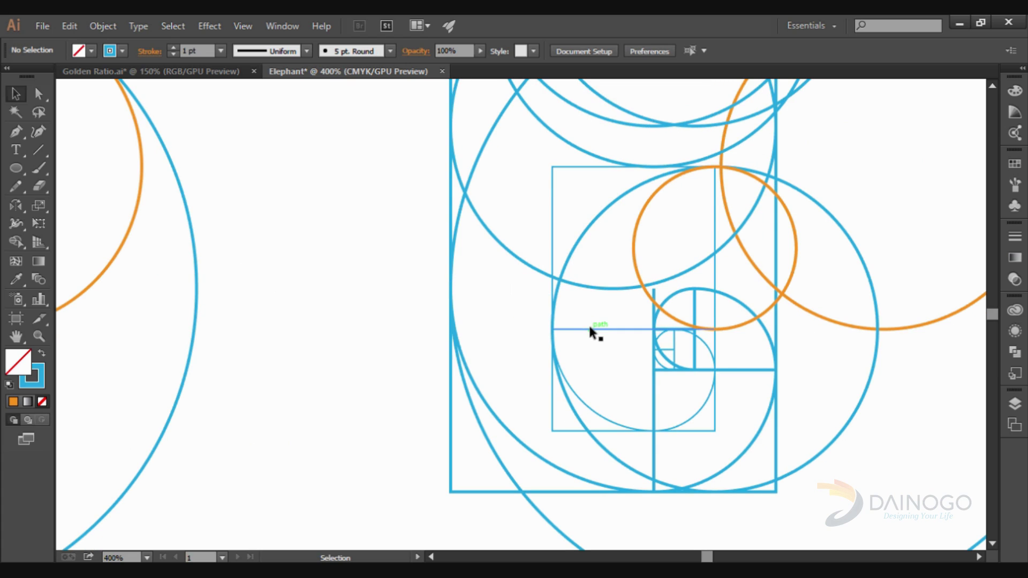
pyautogui.click(589, 329)
pyautogui.press('Delete')
pyautogui.hotkey('ctrl', 'z')
# Ungroup the thin guide shapes in the right-hand copy
pyautogui.rightClick(590, 328)
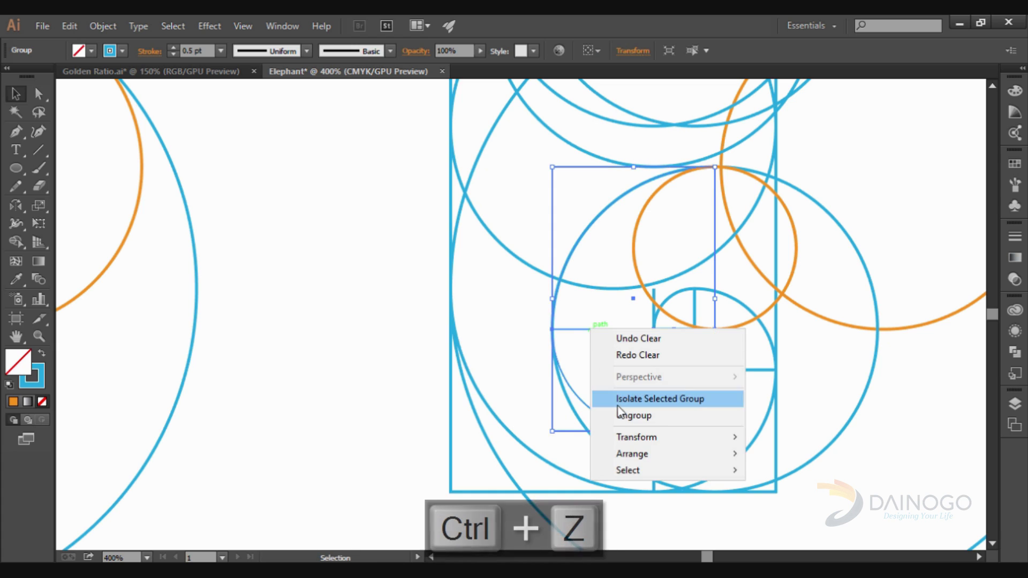
pyautogui.click(634, 397)
pyautogui.click(64, 89)
pyautogui.click(592, 328)
pyautogui.rightClick(609, 326)
pyautogui.click(640, 414)
pyautogui.click(618, 310)
# Delete the thin guide rectangle, a straight spiral segment and the short vertical line
pyautogui.click(640, 336)
pyautogui.click(704, 351)
pyautogui.press('Delete')
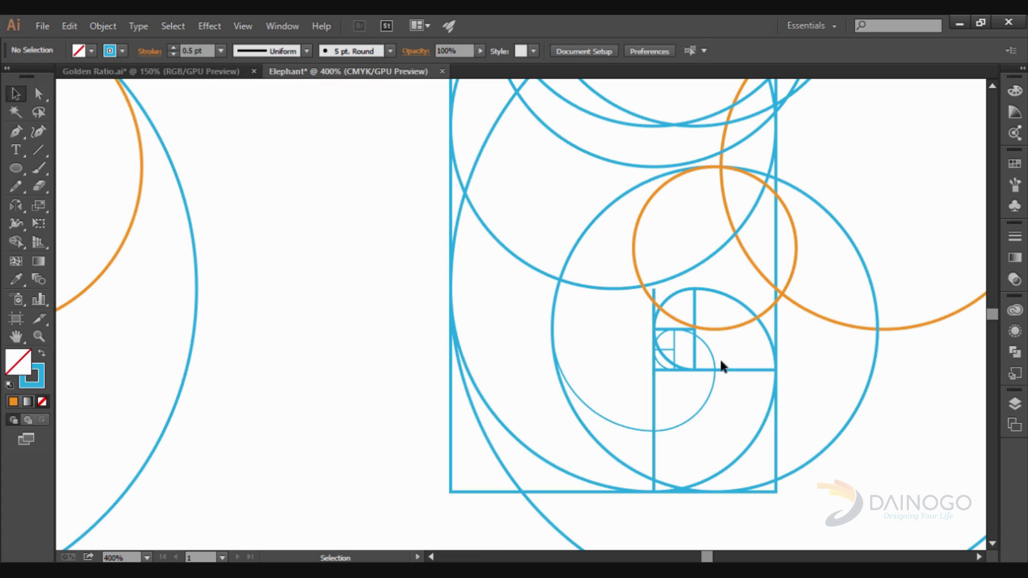
pyautogui.click(731, 369)
pyautogui.press('Delete')
pyautogui.click(695, 306)
pyautogui.press('Delete')
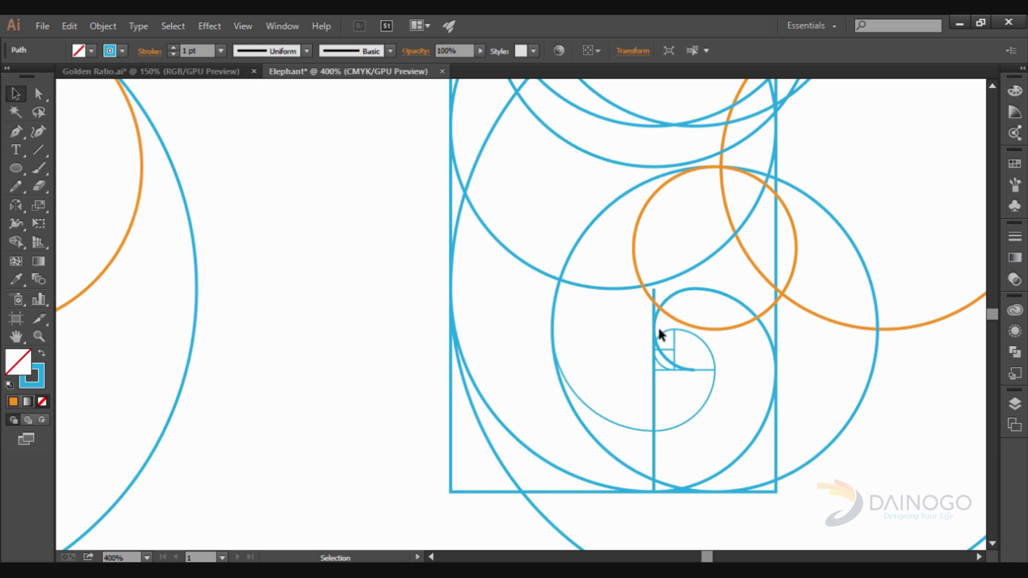
# Bend the thick spiral stroke's end into a curve
pyautogui.click(581, 424)
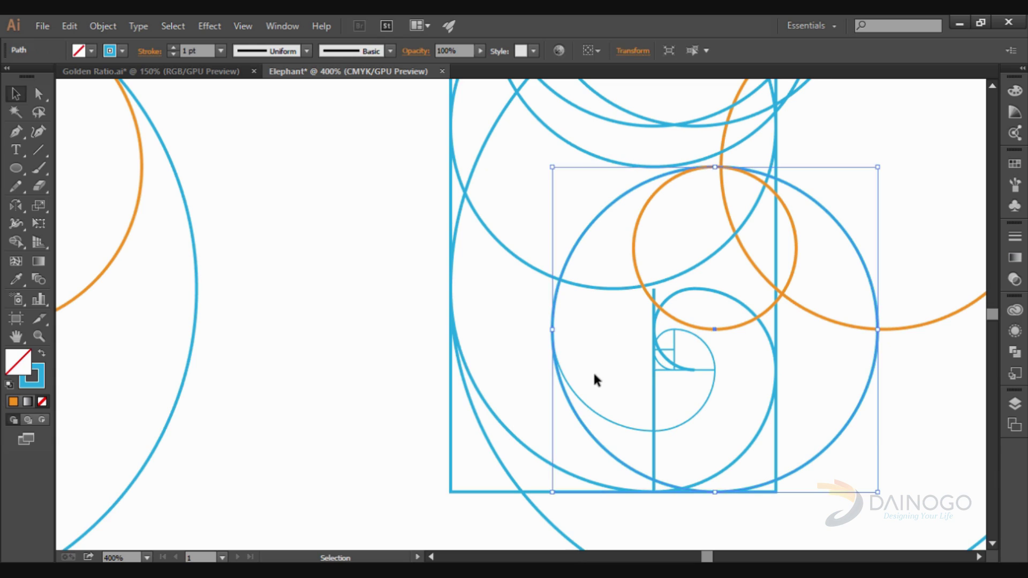
pyautogui.click(682, 455)
pyautogui.scroll(1, 651, 458)
pyautogui.click(655, 402)
pyautogui.click(659, 385)
pyautogui.moveTo(673, 381); pyautogui.dragTo(692, 393)
# Delete the blue guide rectangle from the right-hand copy
pyautogui.scroll(3, 615, 367)
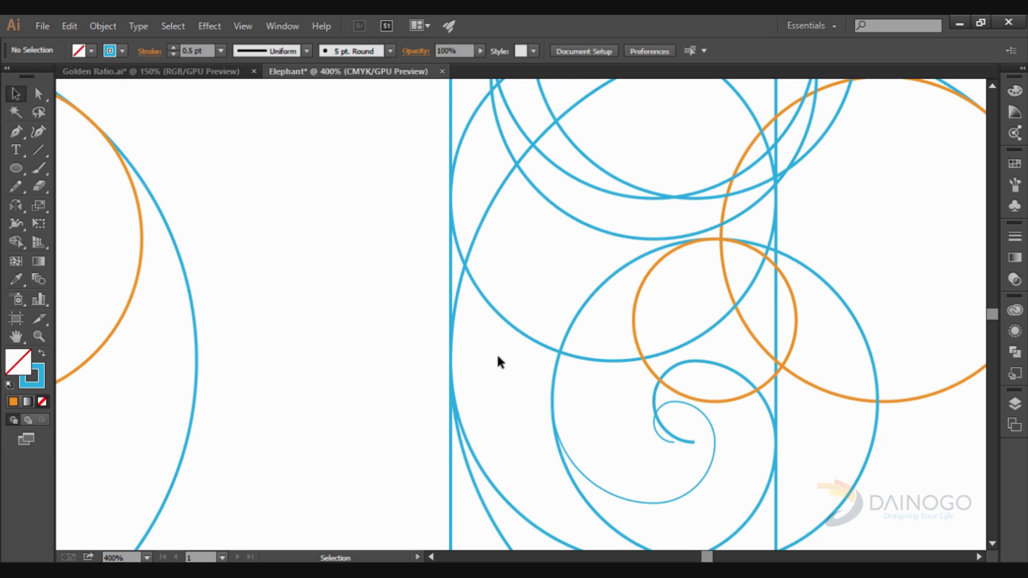
pyautogui.scroll(-1, 498, 357)
pyautogui.click(705, 136)
pyautogui.press('Delete')
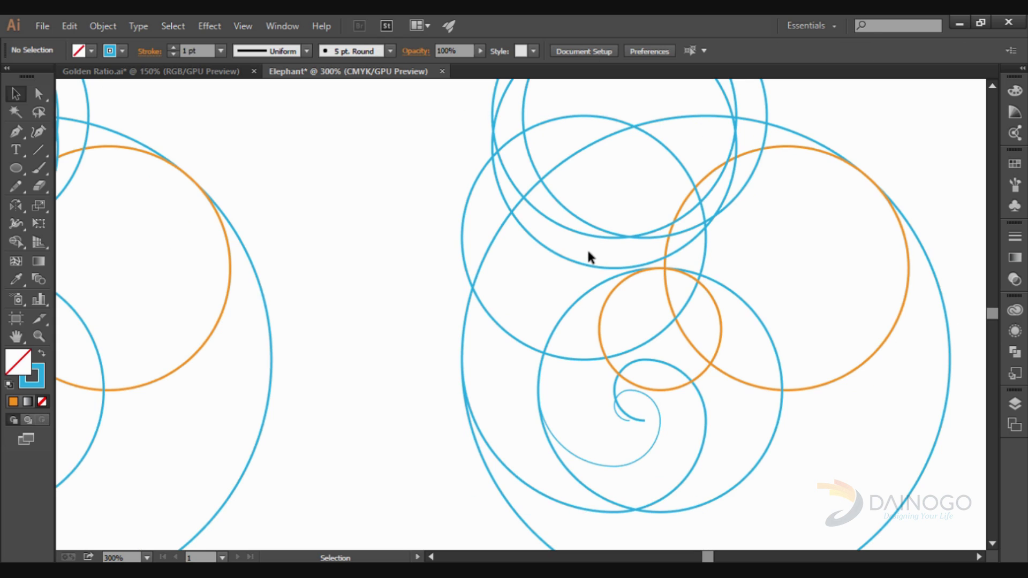
pyautogui.scroll(-1, 589, 257)
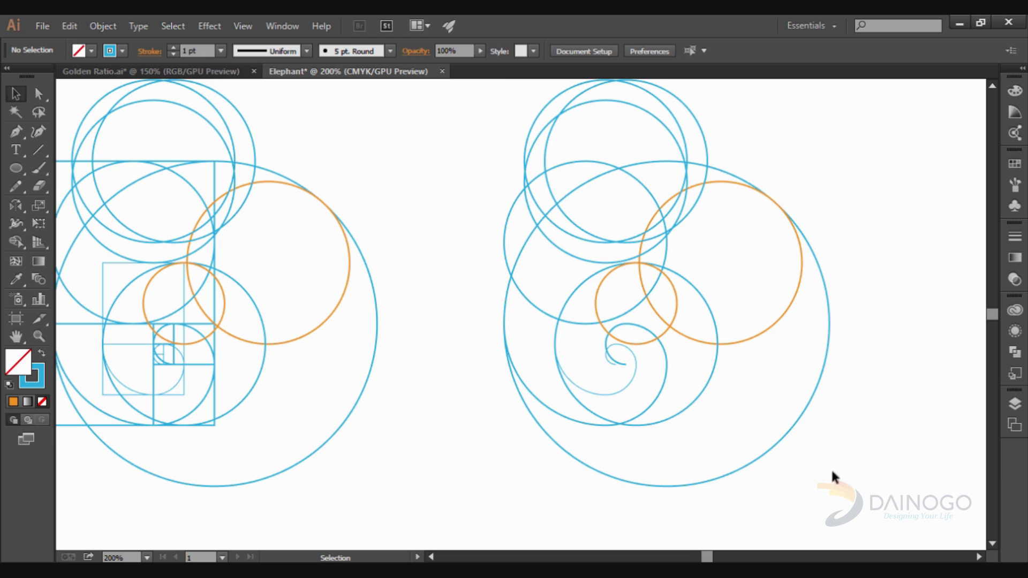
# Select the right-hand circles and ready the Live Paint Bucket with a red fill
pyautogui.moveTo(833, 477); pyautogui.dragTo(465, 158)
pyautogui.moveTo(19, 249); pyautogui.dragTo(48, 260)
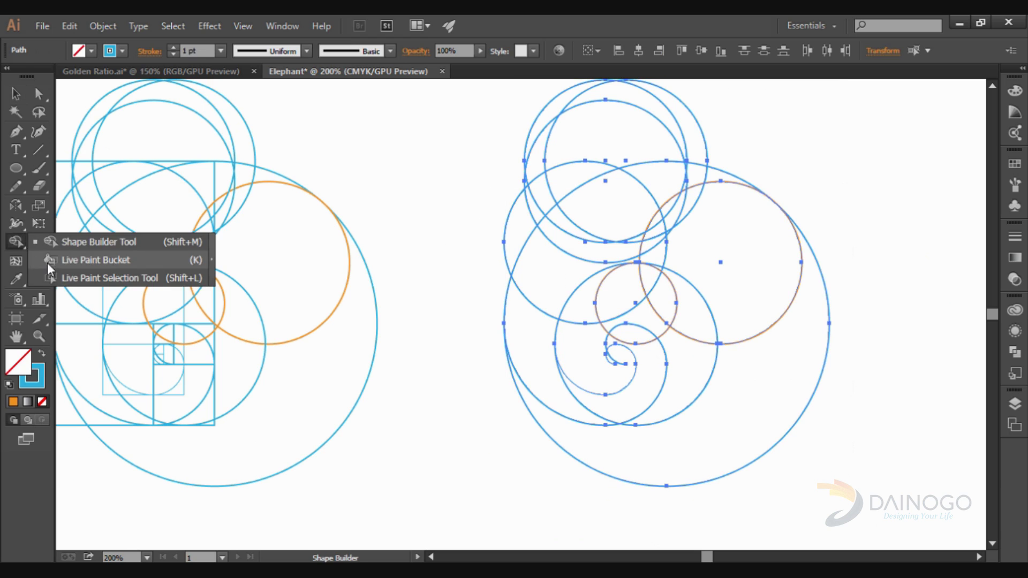
pyautogui.hotkey('shift', 'x')
pyautogui.click(91, 50)
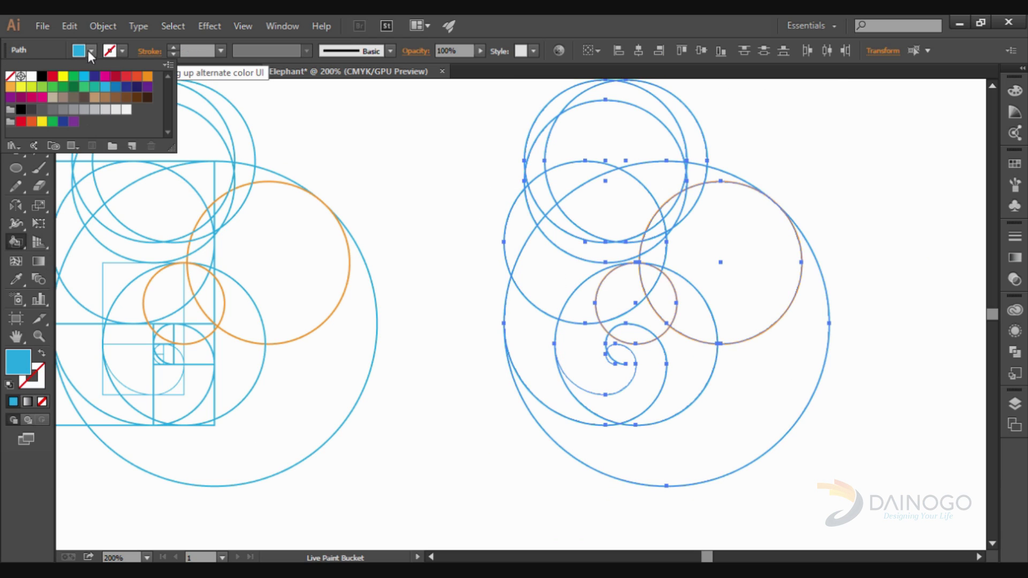
pyautogui.click(115, 76)
pyautogui.click(699, 15)
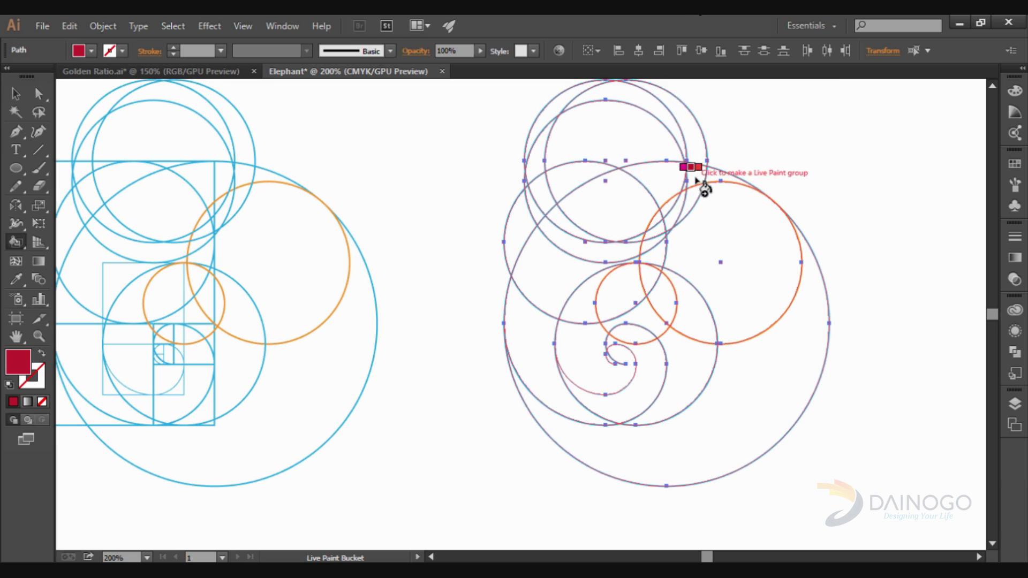
# Fill the area inside the orange circle and the thin crown faces red
pyautogui.click(728, 235)
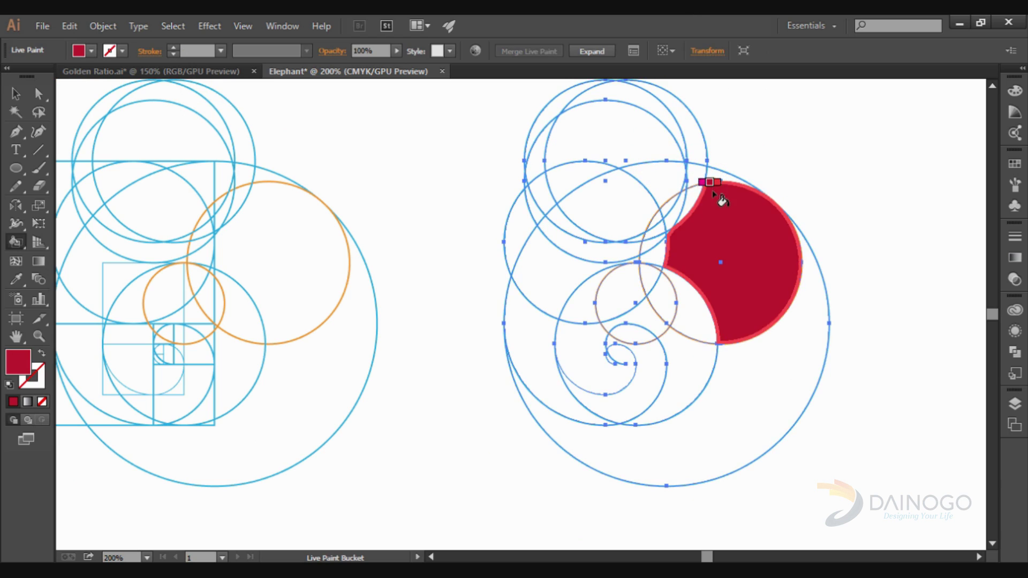
pyautogui.scroll(2, 718, 199)
pyautogui.scroll(3, 679, 283)
pyautogui.scroll(3, 723, 196)
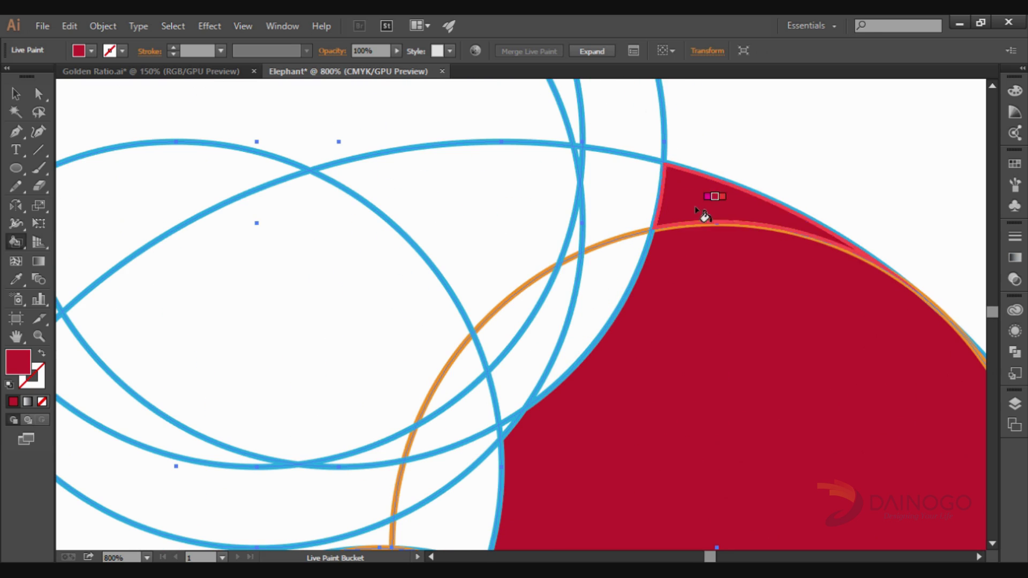
pyautogui.click(643, 193)
pyautogui.click(609, 279)
pyautogui.click(578, 228)
pyautogui.click(567, 292)
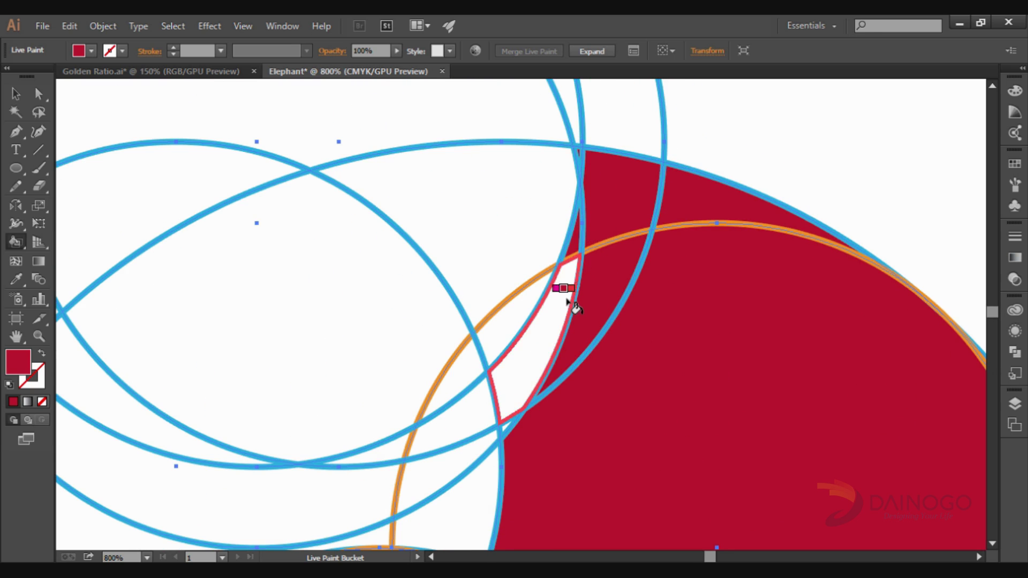
# Fill the faces between the orange and blue circles, the left crescent band and upper lens red
pyautogui.scroll(-3, 681, 222)
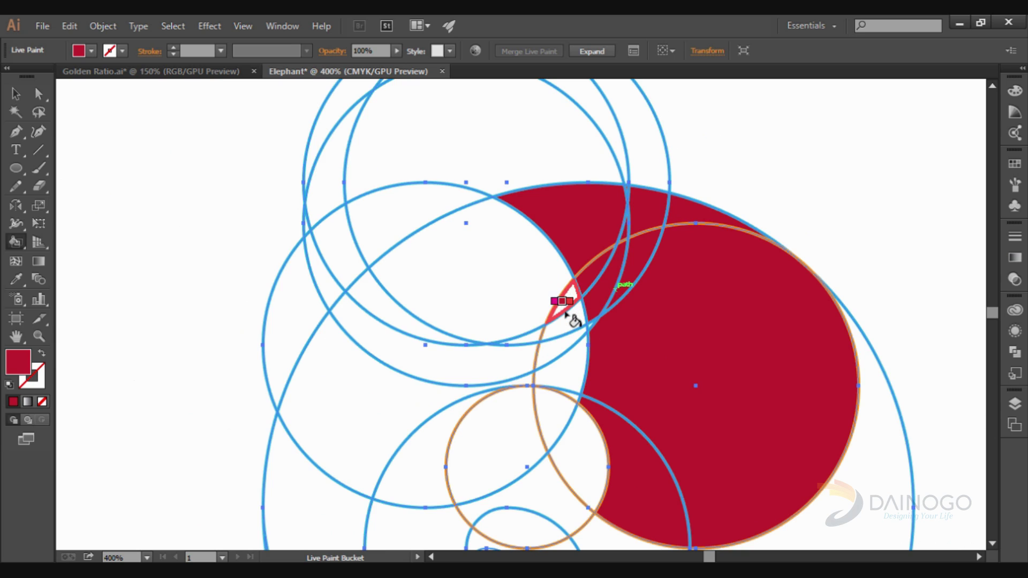
pyautogui.scroll(4, 570, 313)
pyautogui.scroll(-2, 672, 258)
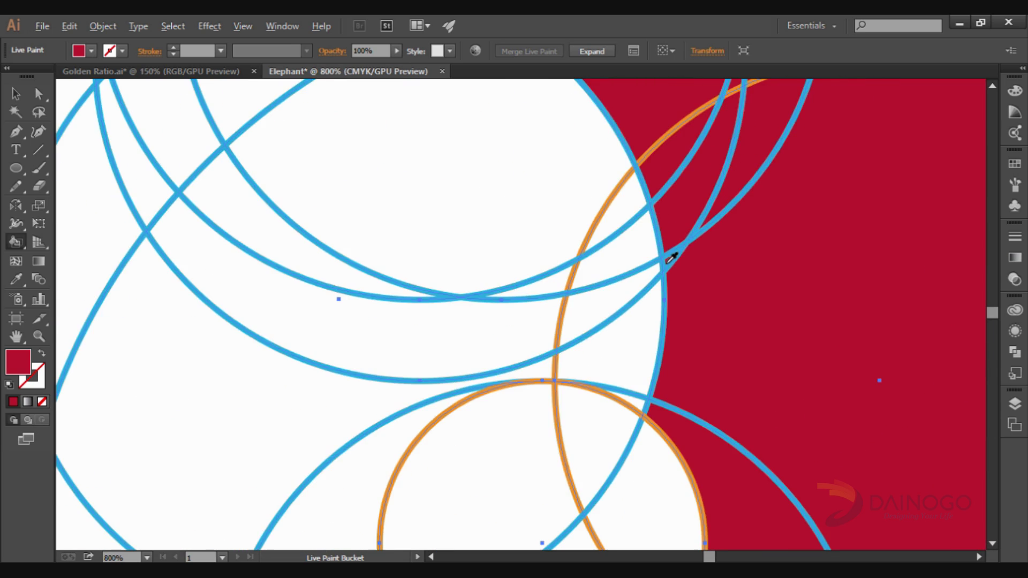
pyautogui.scroll(-2, 670, 260)
pyautogui.click(653, 294)
pyautogui.click(659, 268)
pyautogui.click(647, 230)
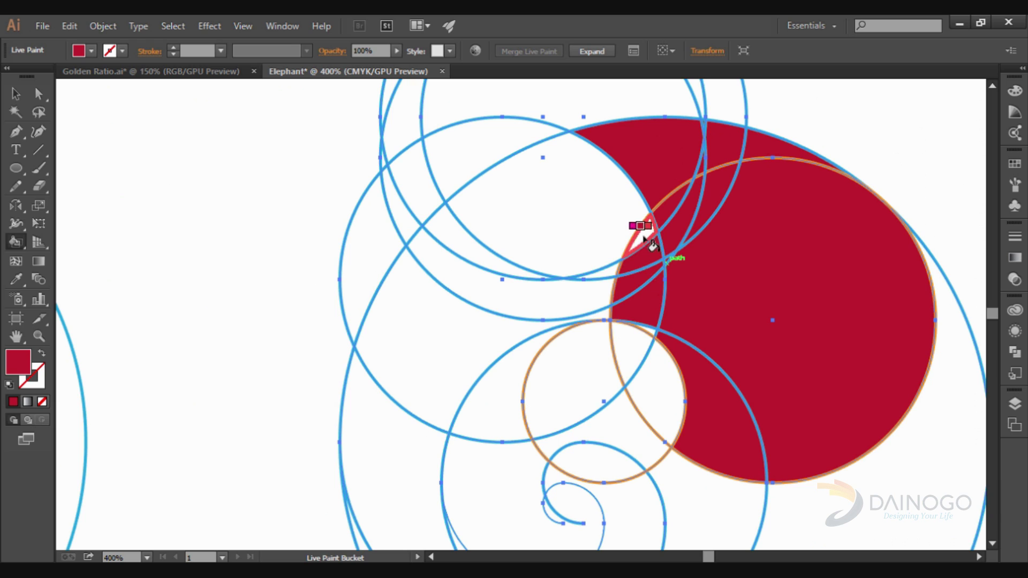
pyautogui.click(608, 312)
pyautogui.click(592, 212)
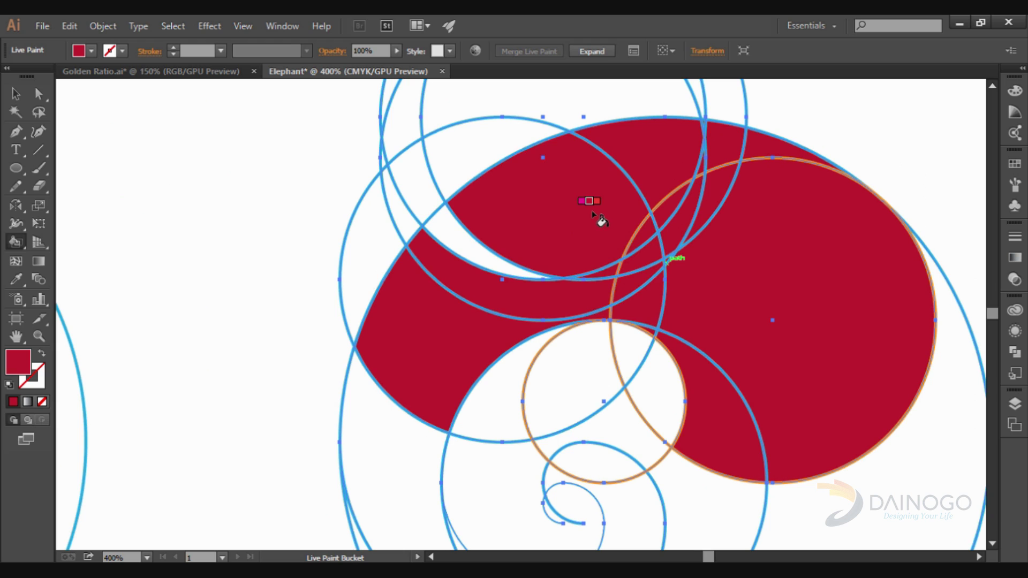
# Fill the trunk's crescent, spiral band and upper segment, plus the thin tusk, red
pyautogui.scroll(-5, 592, 210)
pyautogui.click(493, 305)
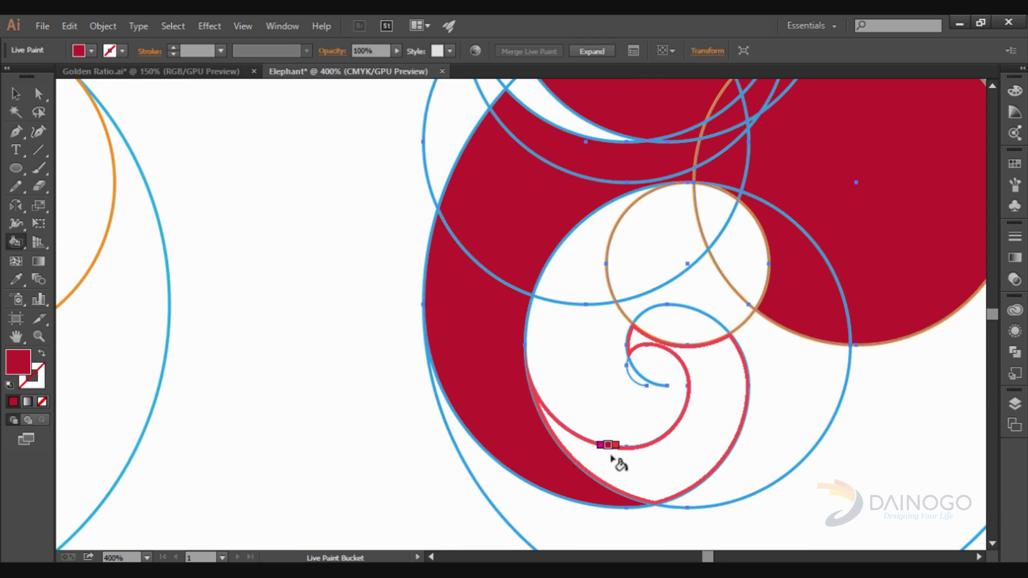
pyautogui.click(611, 456)
pyautogui.click(688, 329)
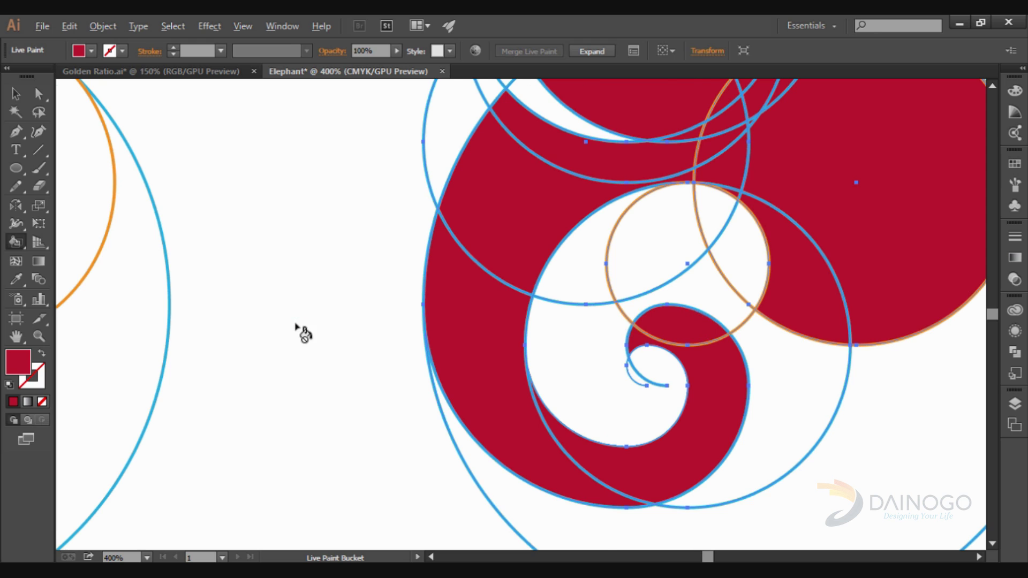
pyautogui.keyDown('alt'); pyautogui.scroll(-1, 302, 333); pyautogui.keyUp('alt')
pyautogui.scroll(1, 302, 333)
pyautogui.click(435, 171)
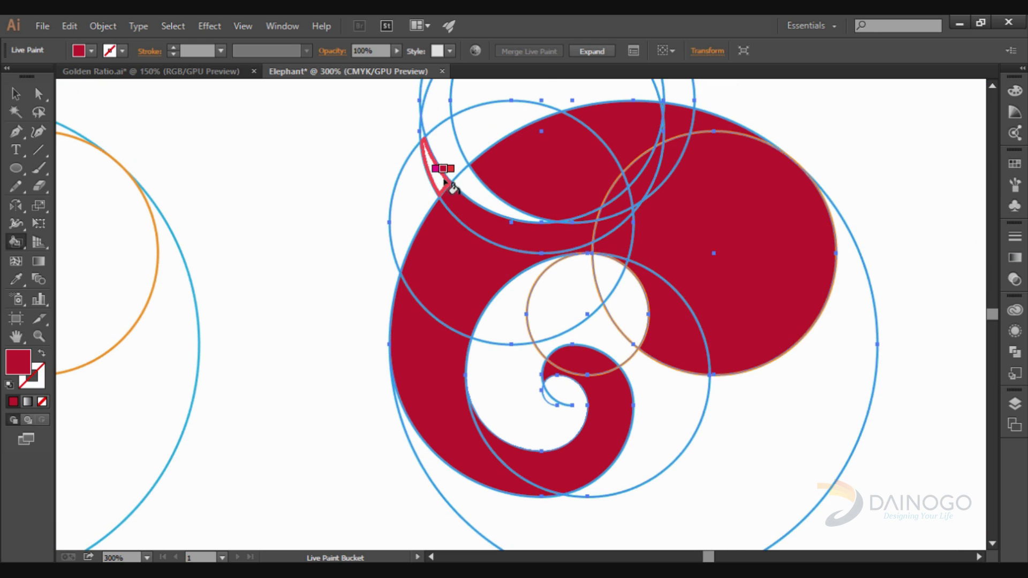
pyautogui.scroll(1, 370, 302)
pyautogui.keyDown('alt'); pyautogui.scroll(2, 443, 241); pyautogui.keyUp('alt')
pyautogui.keyDown('alt'); pyautogui.scroll(-3, 383, 244); pyautogui.keyUp('alt')
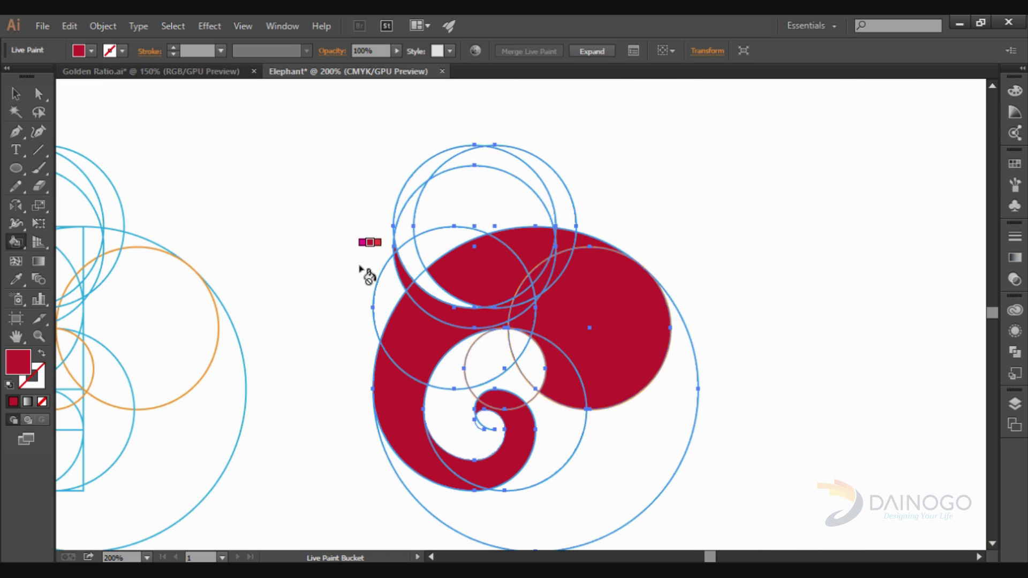
# Rotate the painted circle group by 25°
pyautogui.press('v')
pyautogui.click(339, 172)
pyautogui.hotkey('ctrl', '-')
pyautogui.moveTo(748, 455); pyautogui.dragTo(454, 165)
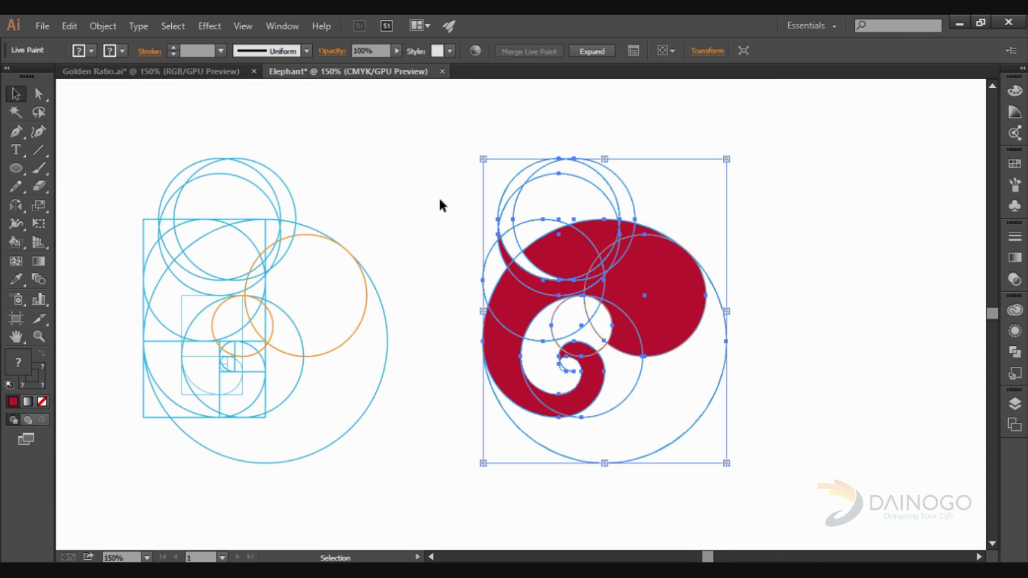
pyautogui.click(101, 25)
pyautogui.moveTo(130, 42)
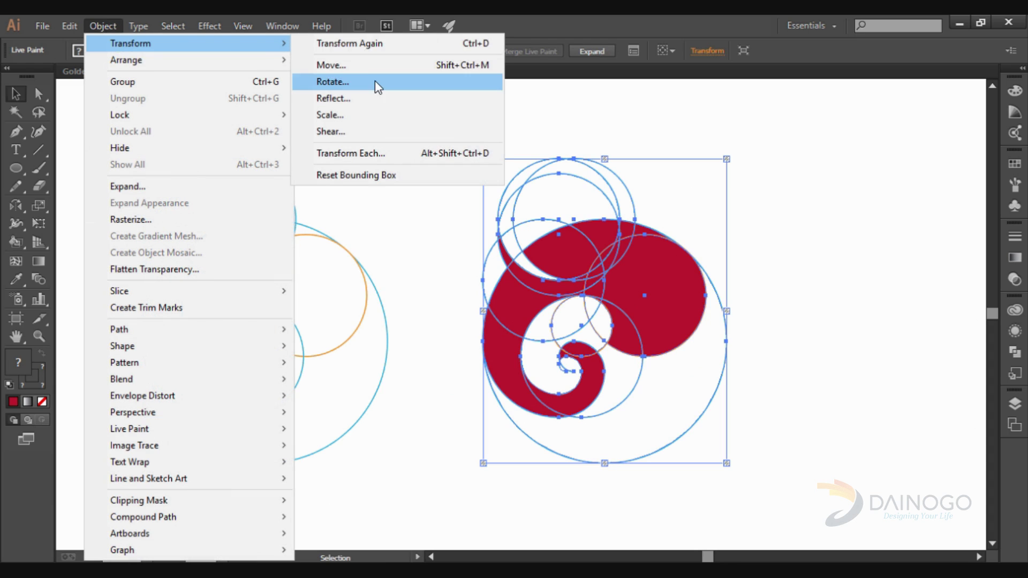
pyautogui.click(375, 82)
pyautogui.write('25')
pyautogui.click(674, 321)
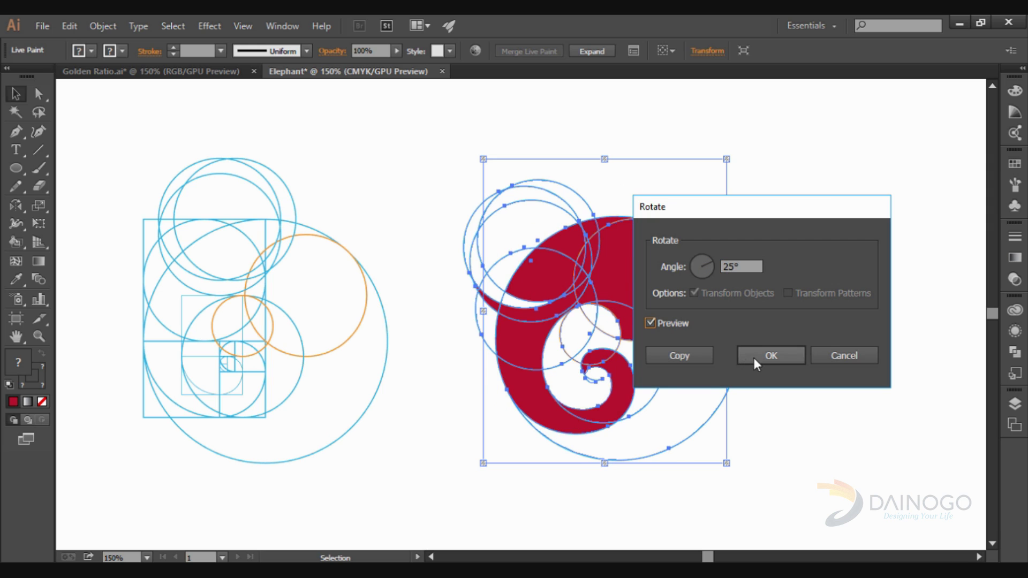
pyautogui.click(757, 360)
# Expand and ungroup the Live Paint, moving the guide circles off the elephant to the right
pyautogui.click(592, 52)
pyautogui.rightClick(604, 231)
pyautogui.click(665, 320)
pyautogui.click(793, 306)
pyautogui.moveTo(667, 354); pyautogui.dragTo(930, 354)
pyautogui.scroll(-2, 620, 292)
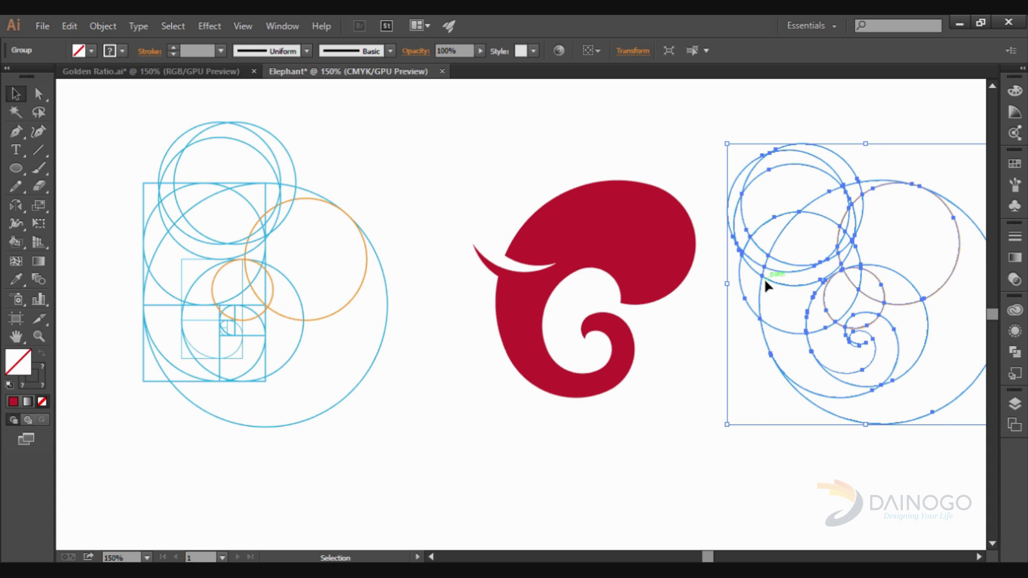
pyautogui.moveTo(766, 280); pyautogui.dragTo(799, 280)
pyautogui.click(703, 347)
pyautogui.moveTo(704, 421); pyautogui.dragTo(455, 156)
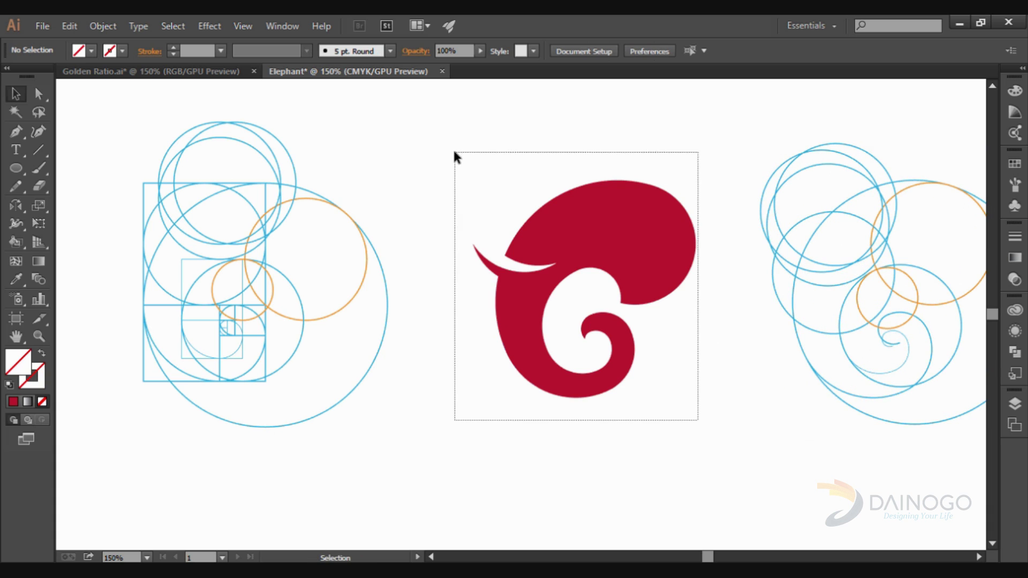
# Unite the elephant pieces into one shape with Pathfinder
pyautogui.moveTo(710, 432); pyautogui.dragTo(465, 131)
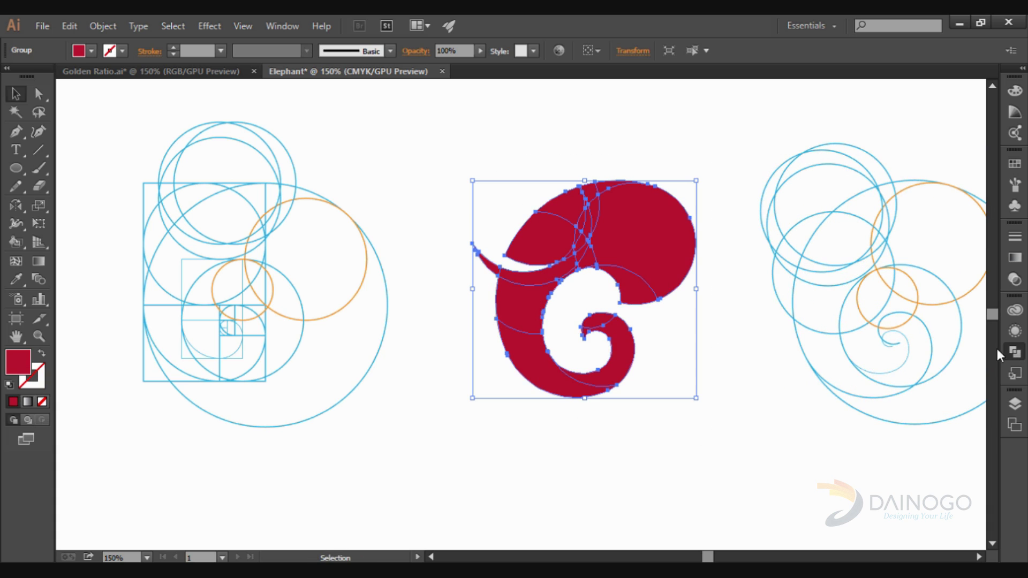
pyautogui.click(1015, 353)
pyautogui.click(838, 332)
pyautogui.click(664, 167)
pyautogui.scroll(-3, 664, 167)
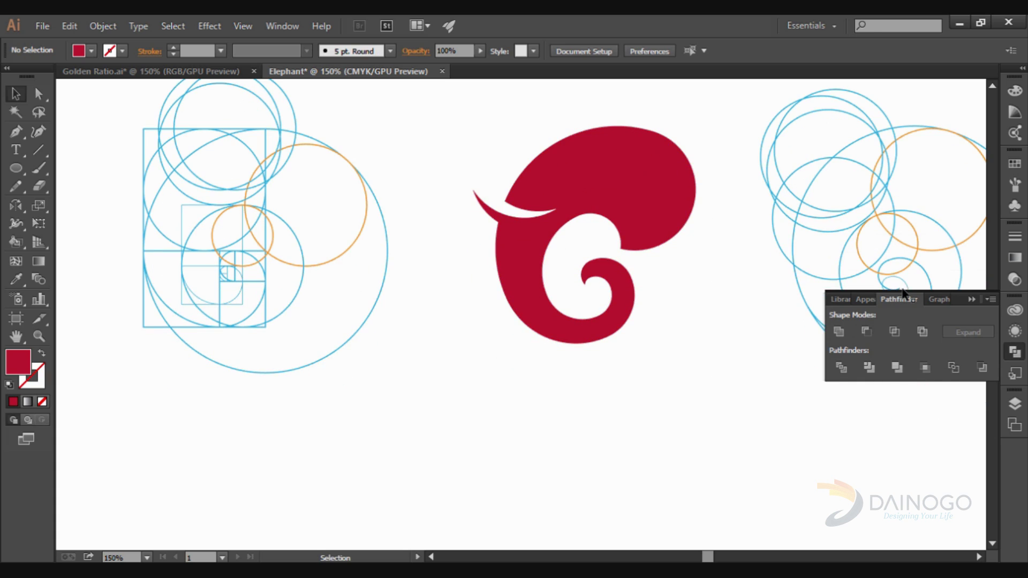
pyautogui.click(972, 299)
pyautogui.scroll(3, 755, 309)
pyautogui.scroll(3, 755, 309)
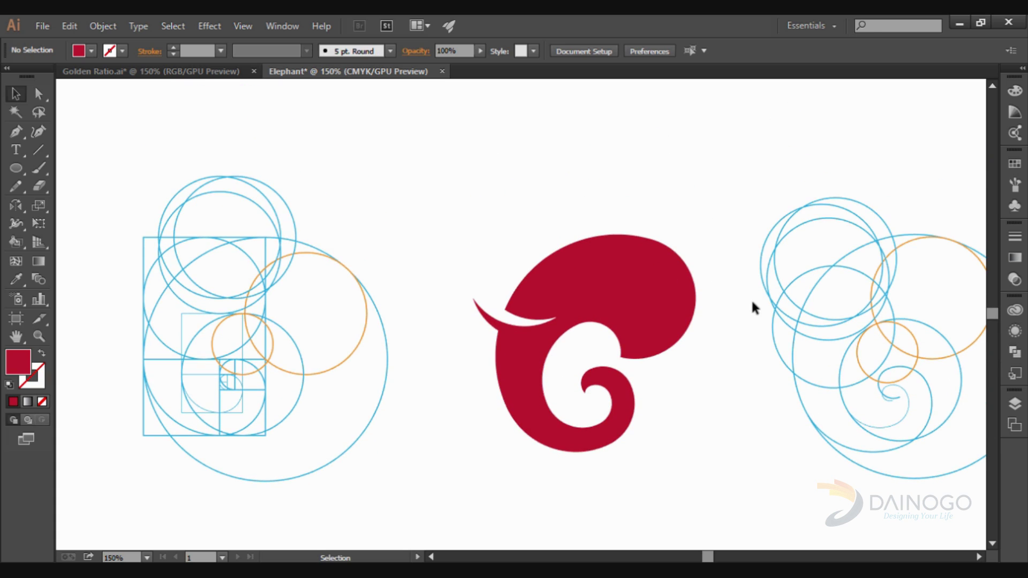
pyautogui.keyDown('alt'); pyautogui.scroll(-1, 585, 245); pyautogui.keyUp('alt')
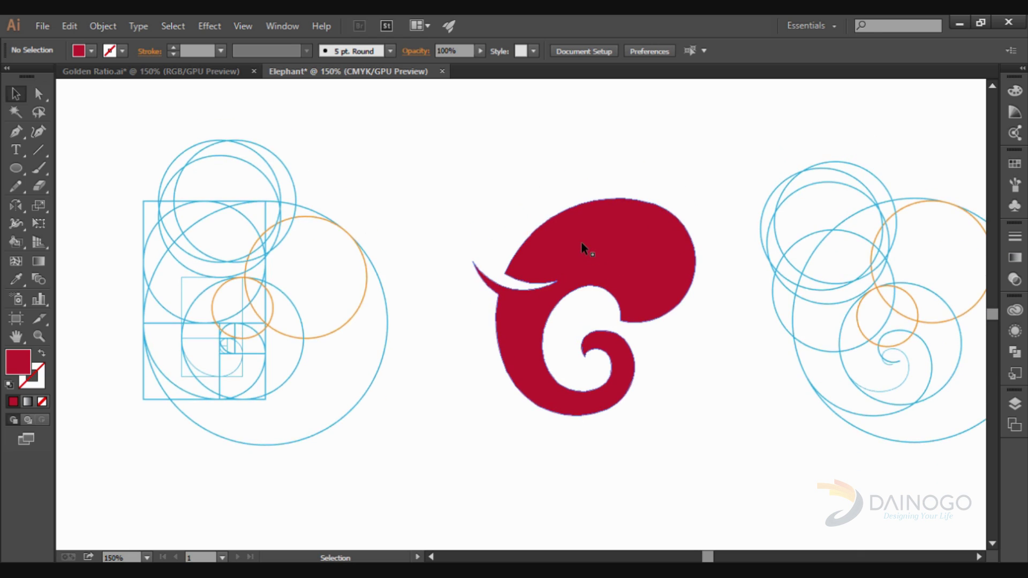
# Shift the artwork and golden-ratio grid left so the elephant sits evenly between both grids
pyautogui.moveTo(879, 390); pyautogui.dragTo(253, 180)
pyautogui.moveTo(362, 254); pyautogui.dragTo(274, 253)
pyautogui.keyDown('alt'); pyautogui.scroll(1, 428, 252); pyautogui.keyUp('alt')
pyautogui.click(431, 251)
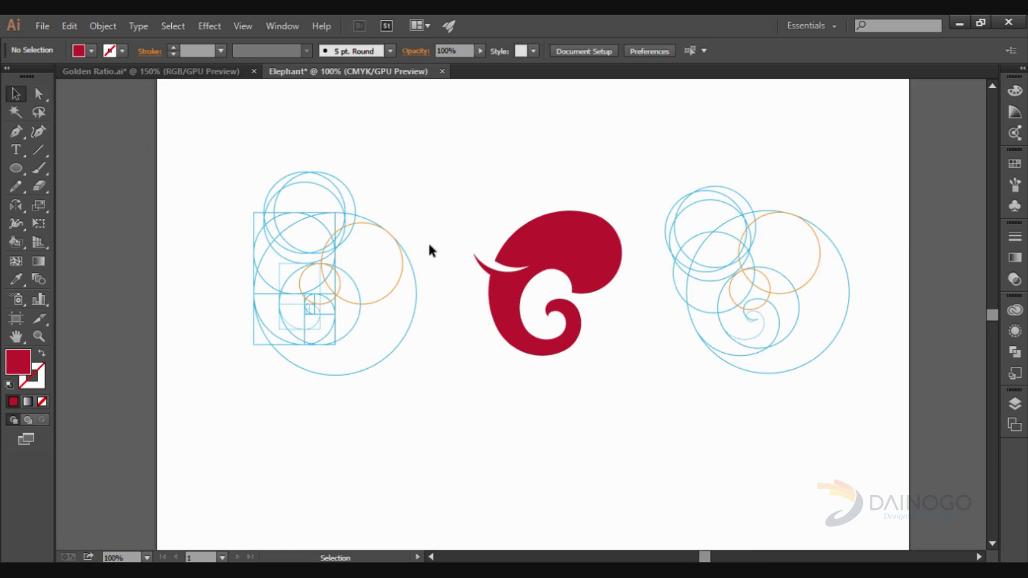
pyautogui.moveTo(461, 438); pyautogui.dragTo(175, 174)
pyautogui.moveTo(279, 196); pyautogui.dragTo(195, 196)
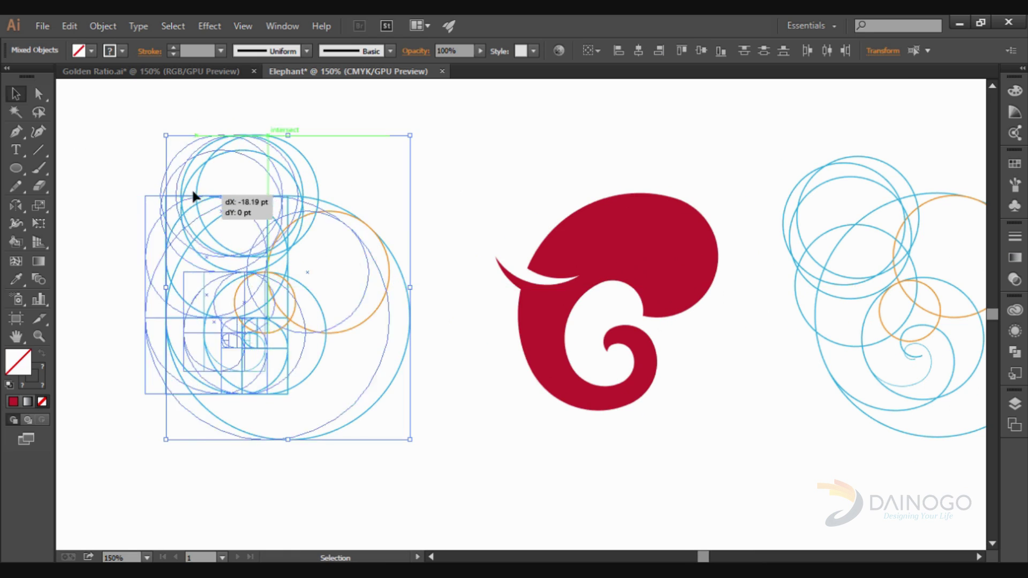
pyautogui.click(399, 180)
pyautogui.moveTo(644, 270); pyautogui.dragTo(601, 269)
pyautogui.scroll(-1, 609, 213)
pyautogui.click(732, 282)
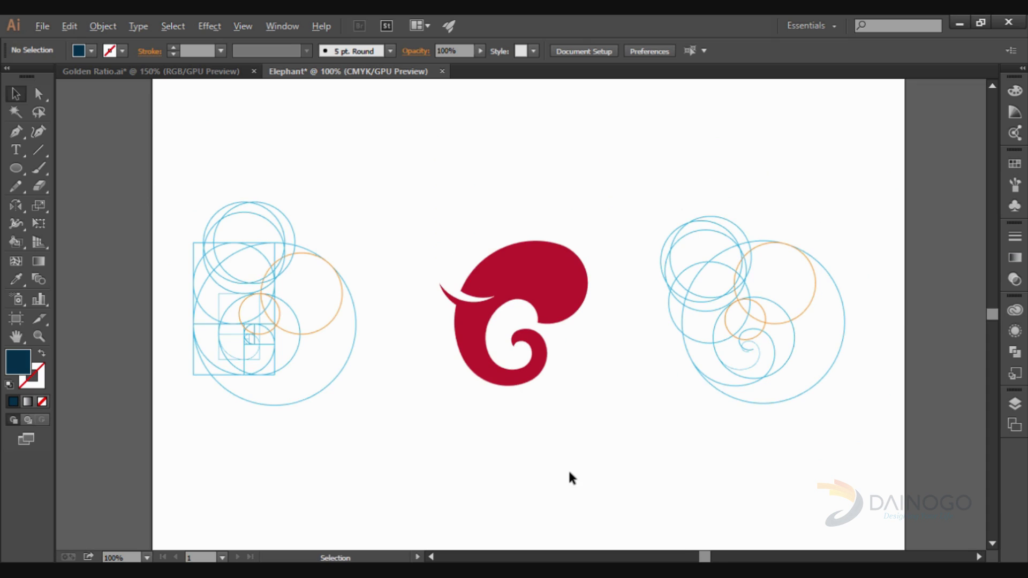
pyautogui.scroll(-1, 607, 465)
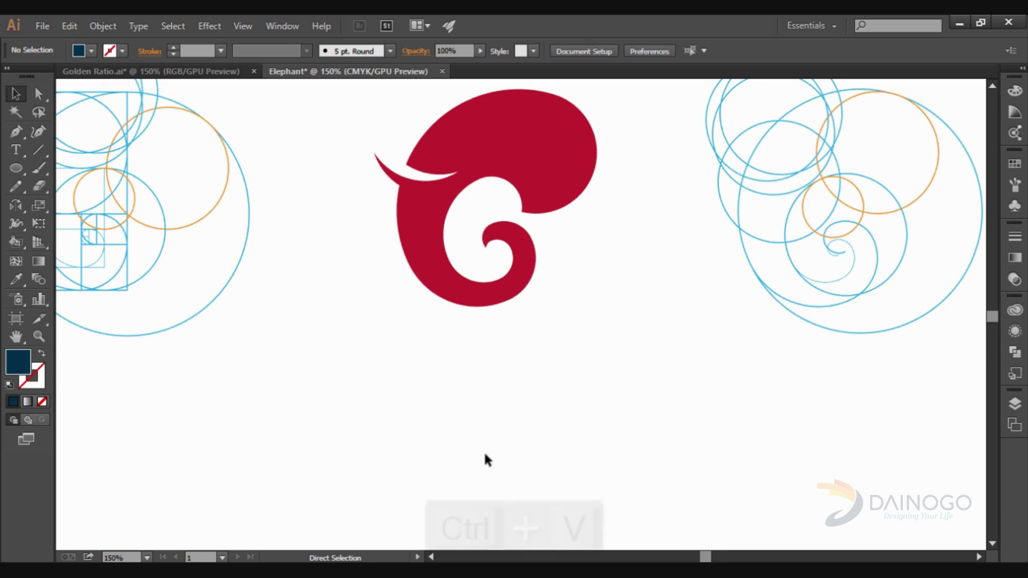
# Paste the navy "THANK YOU FOR WATCHING!" text block and place it beneath the elephant
pyautogui.hotkey('ctrl', 'v')
pyautogui.moveTo(600, 282)
pyautogui.mouseDown()
pyautogui.moveTo(560, 401)
pyautogui.moveTo(570, 411)
pyautogui.mouseUp()
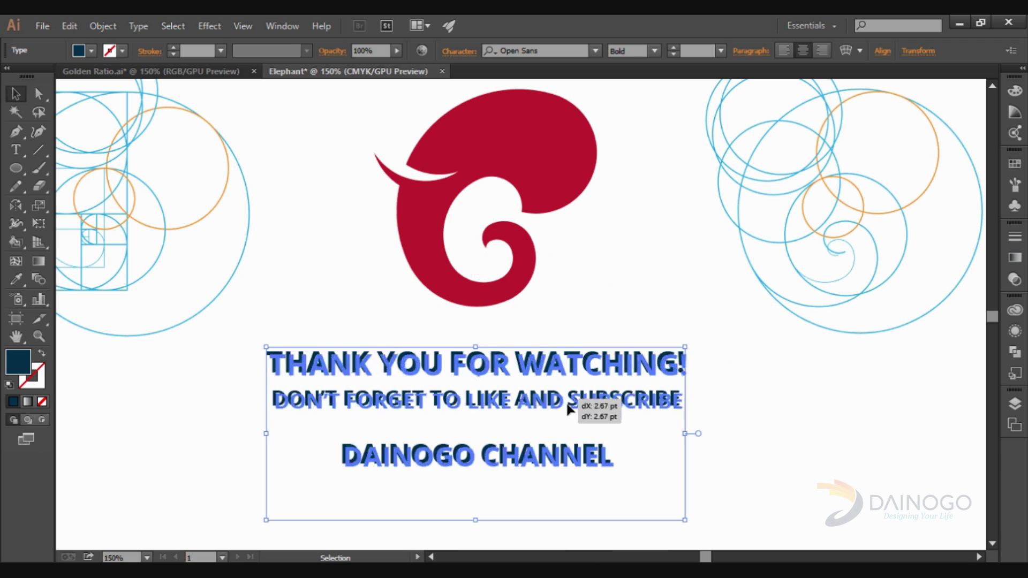
pyautogui.click(598, 317)
pyautogui.scroll(1, 593, 335)
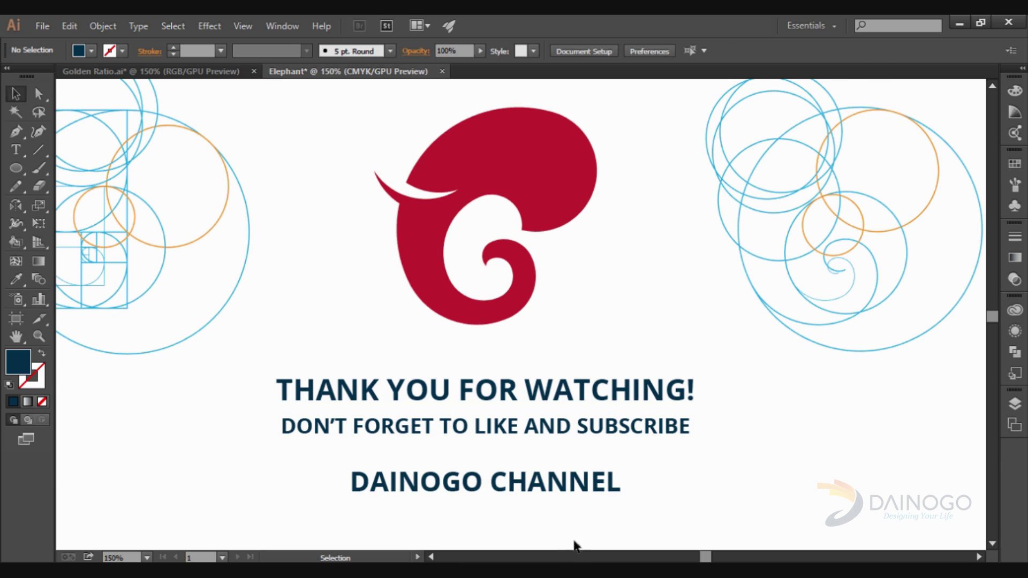